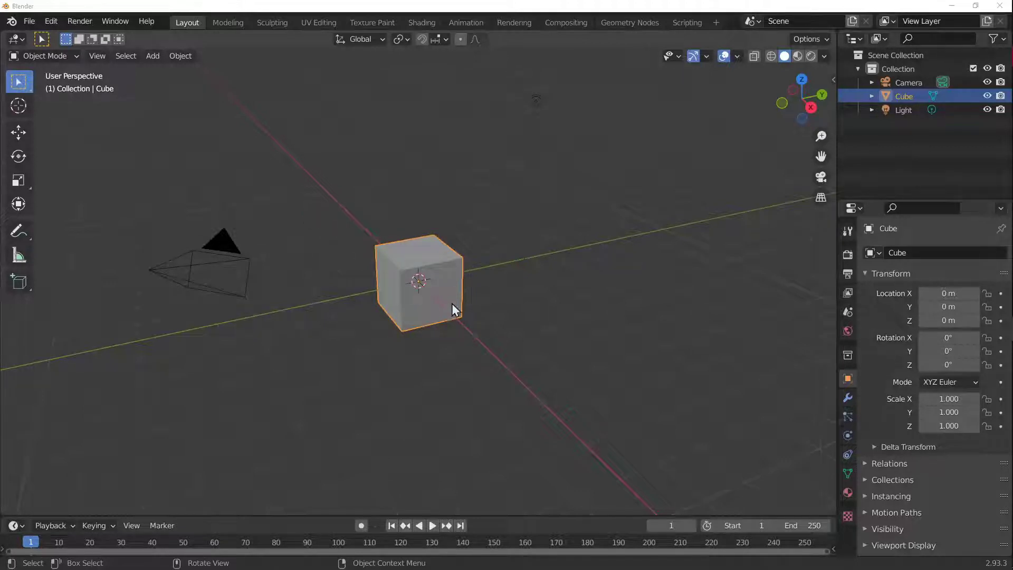
Step: Delete the default cube from the scene
middle_drag(454, 321, 426, 322)
scroll(414, 316, up, 6)
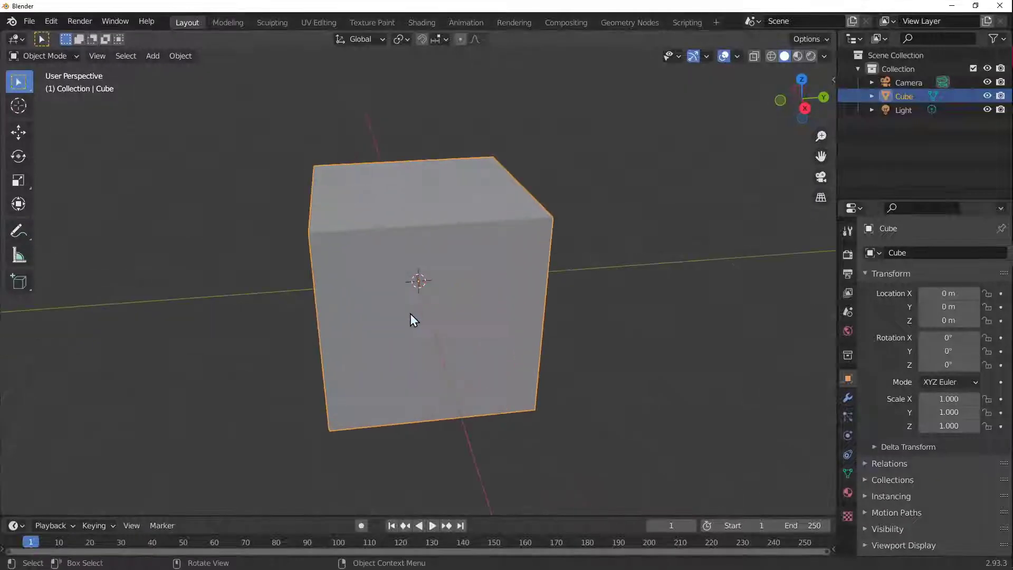
scroll(410, 320, down, 3)
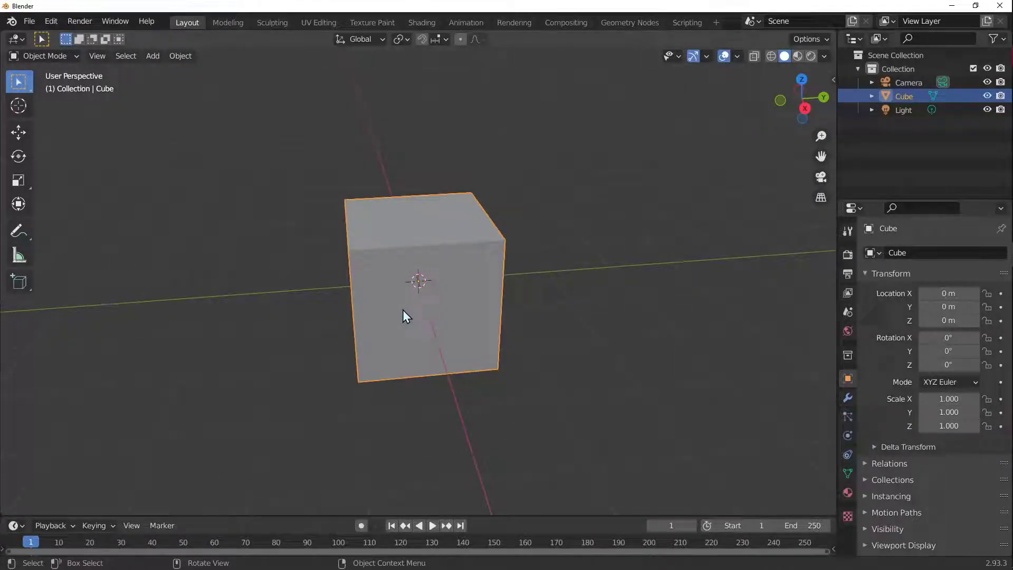
key(Delete)
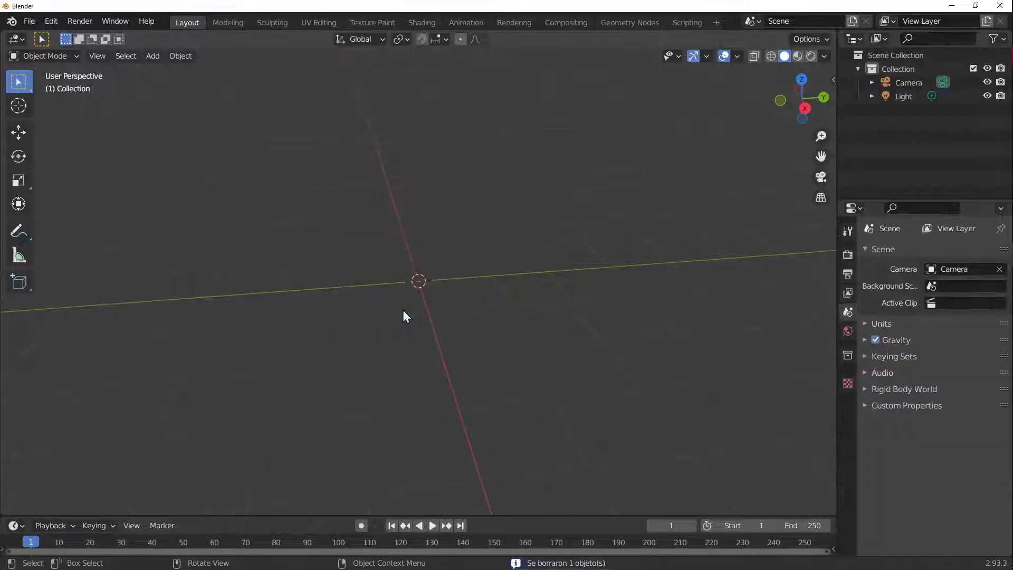
Step: Add a plane mesh at the scene's origin and scale it uniformly to about 2.77
key(shift+a)
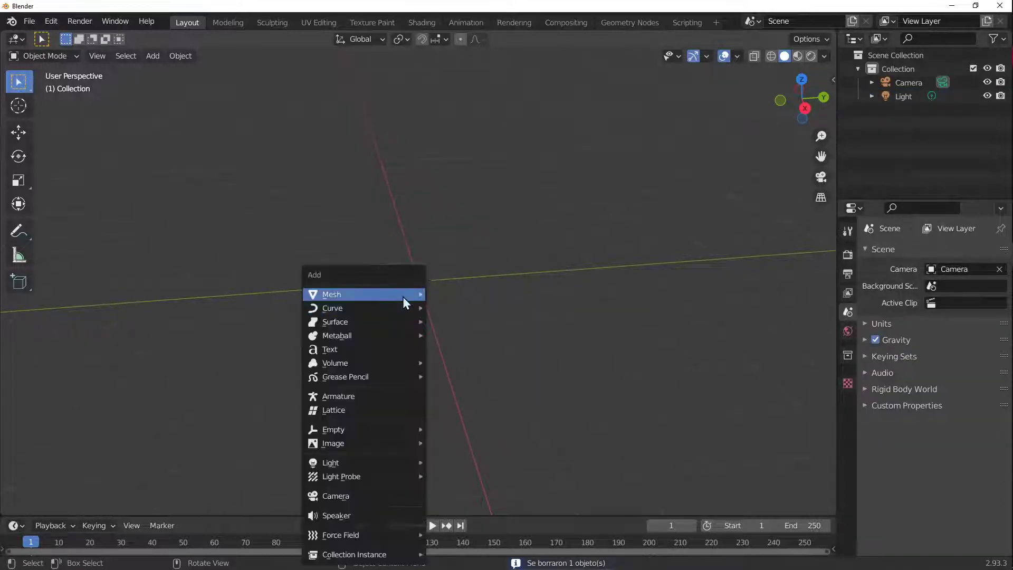
mouse_move(415, 299)
click(489, 297)
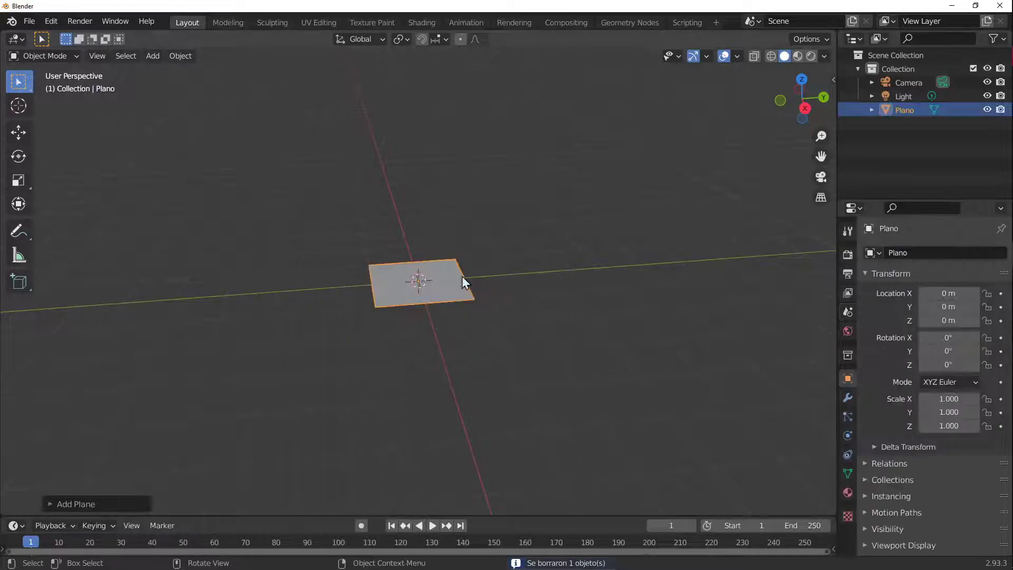
key(s)
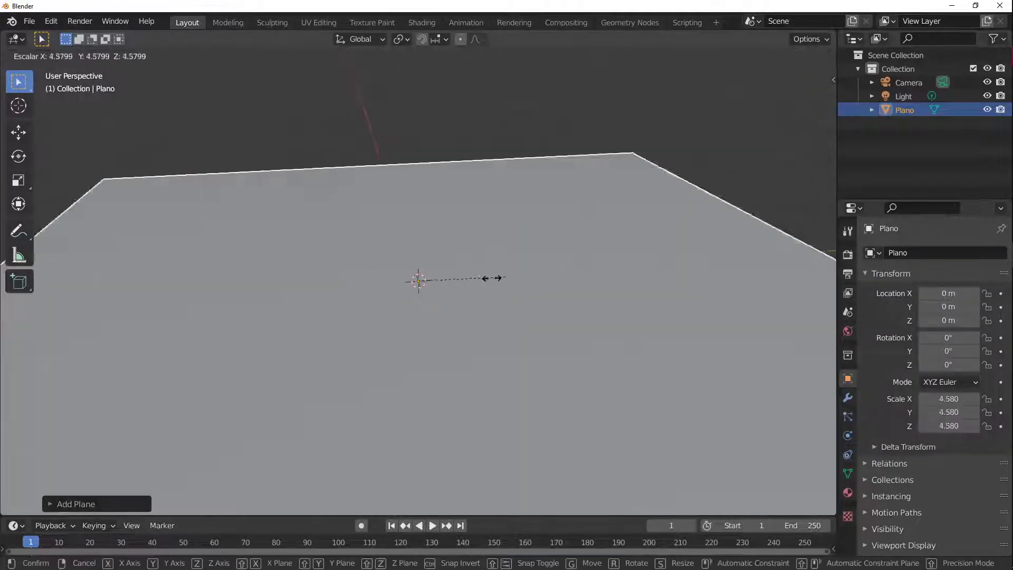
click(471, 280)
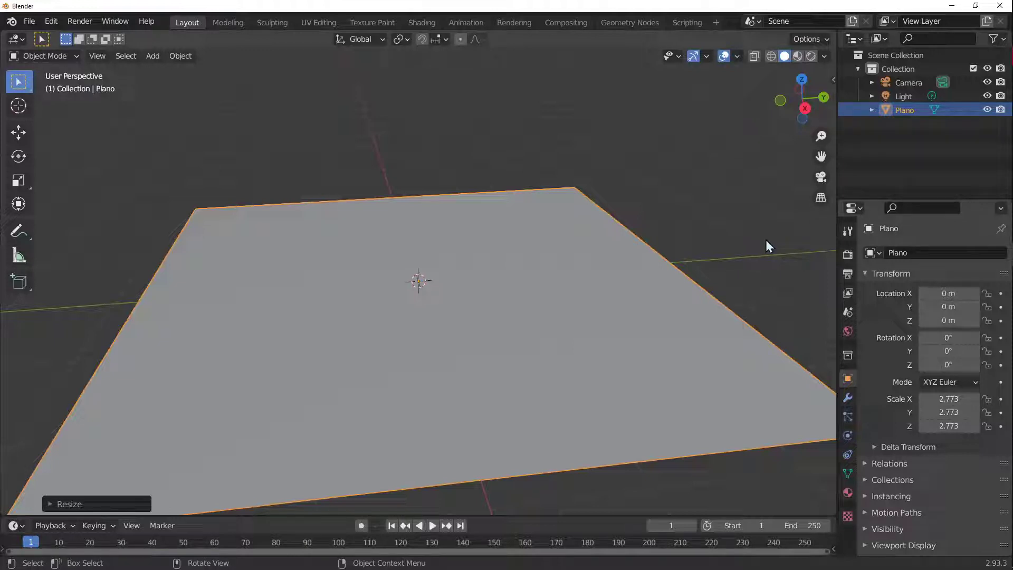
Step: Enable Collision physics on the plane with its default settings
click(849, 438)
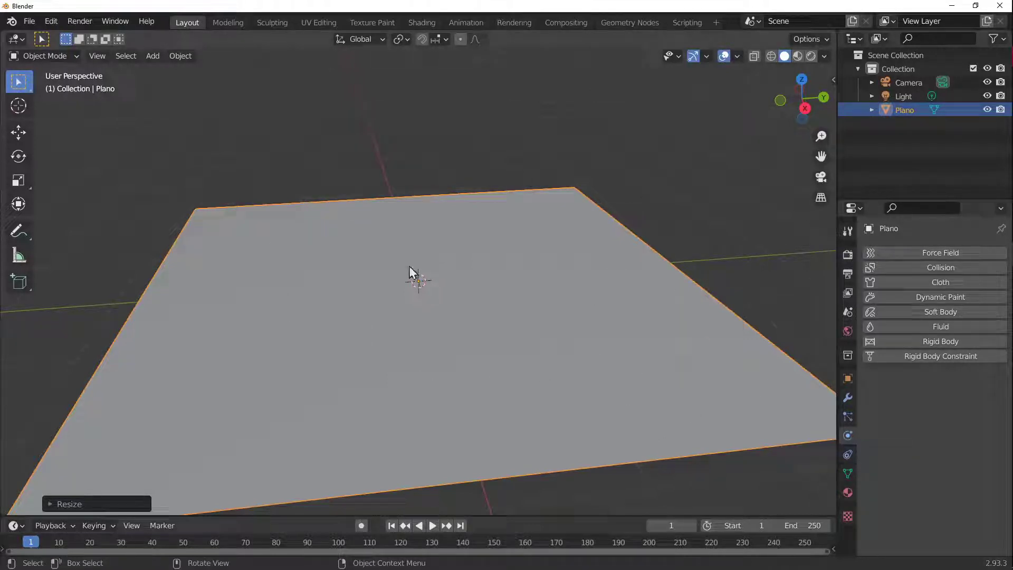
click(894, 267)
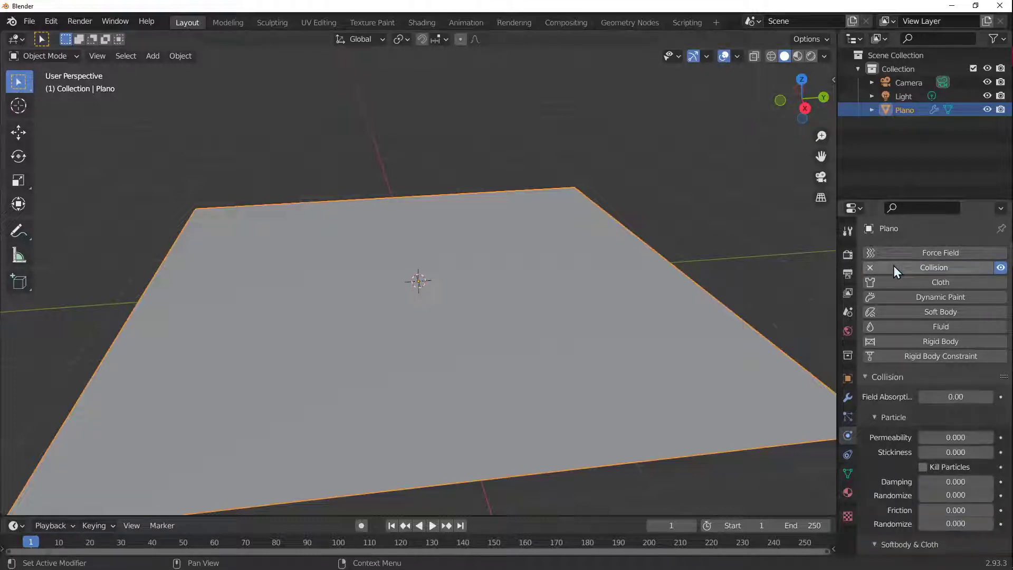
scroll(391, 388, down, 2)
scroll(933, 393, down, 2)
scroll(933, 393, down, 2)
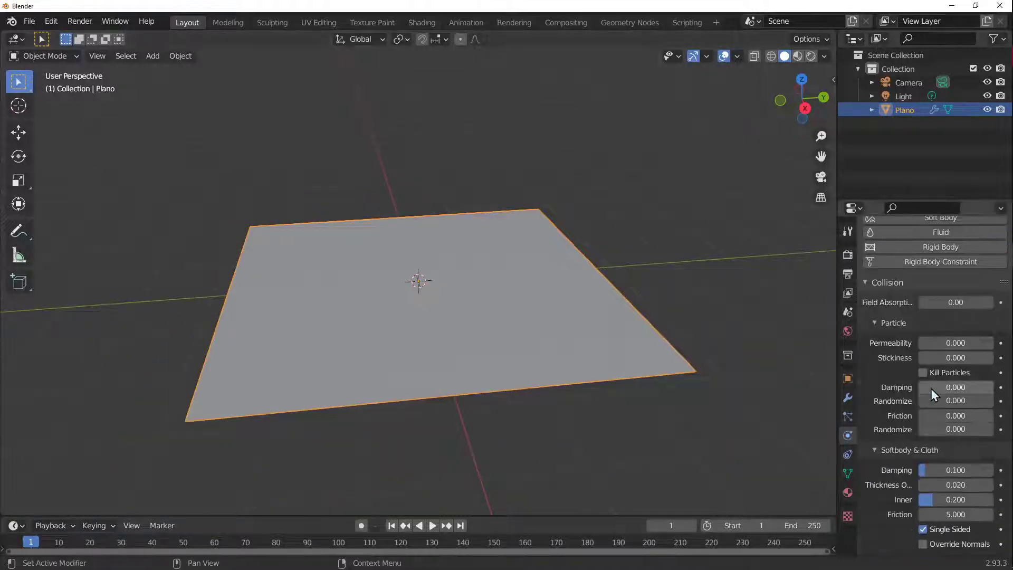
scroll(448, 243, down, 4)
Step: Add an ico sphere mesh at the centre of the plane
middle_drag(440, 265, 416, 246)
scroll(416, 249, up, 3)
middle_drag(412, 293, 397, 389)
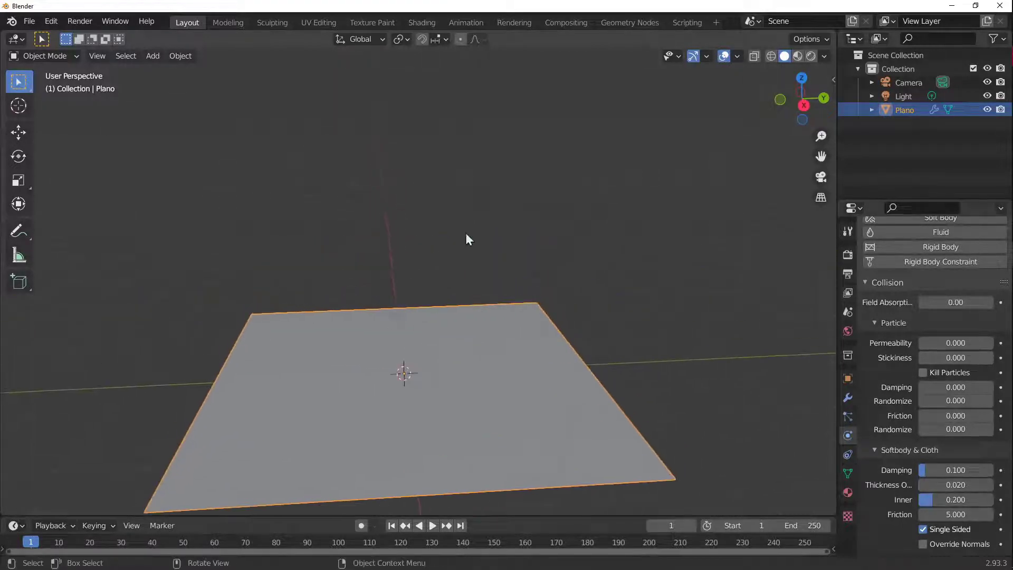
key(shift+a)
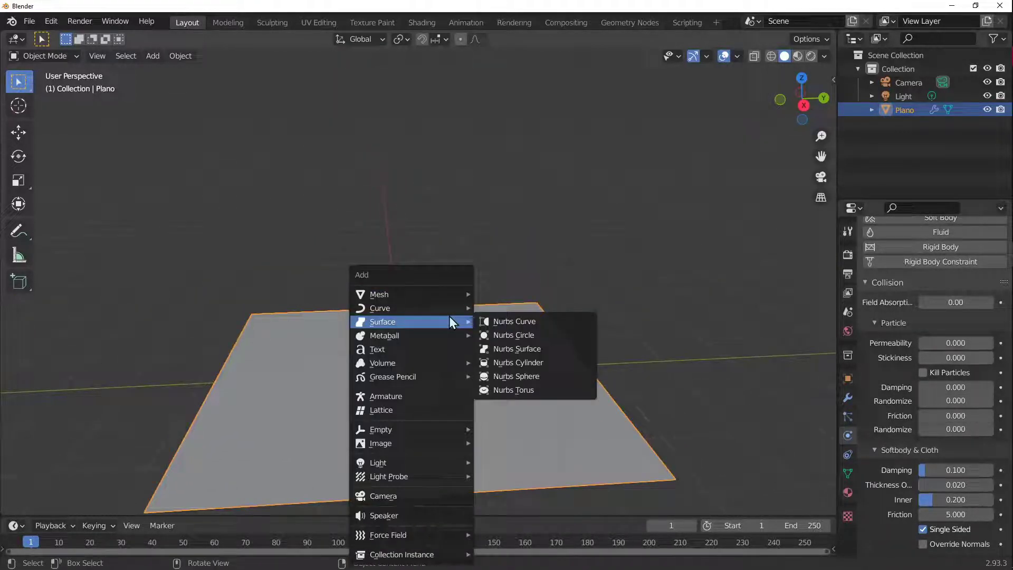
mouse_move(454, 293)
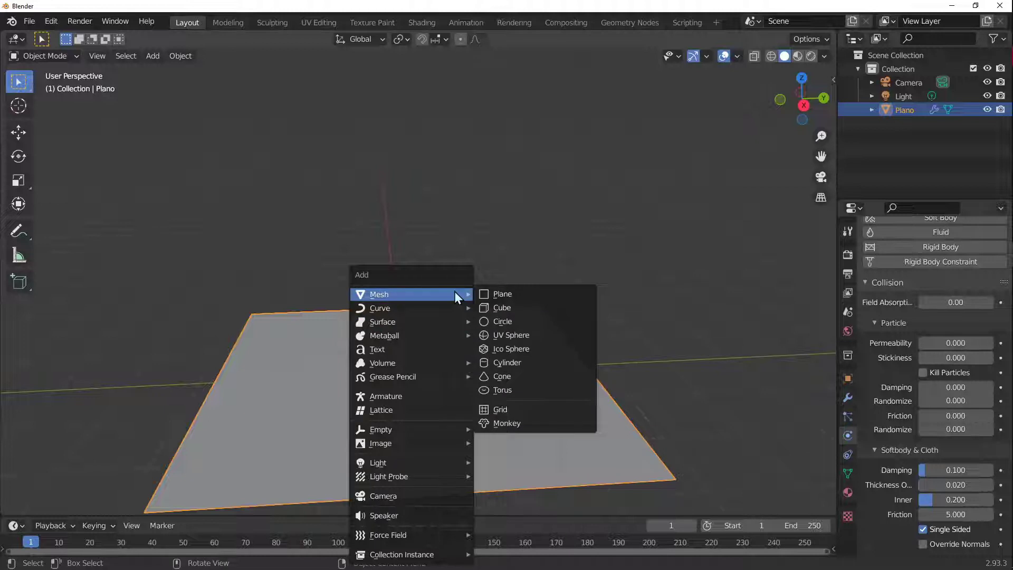
click(522, 355)
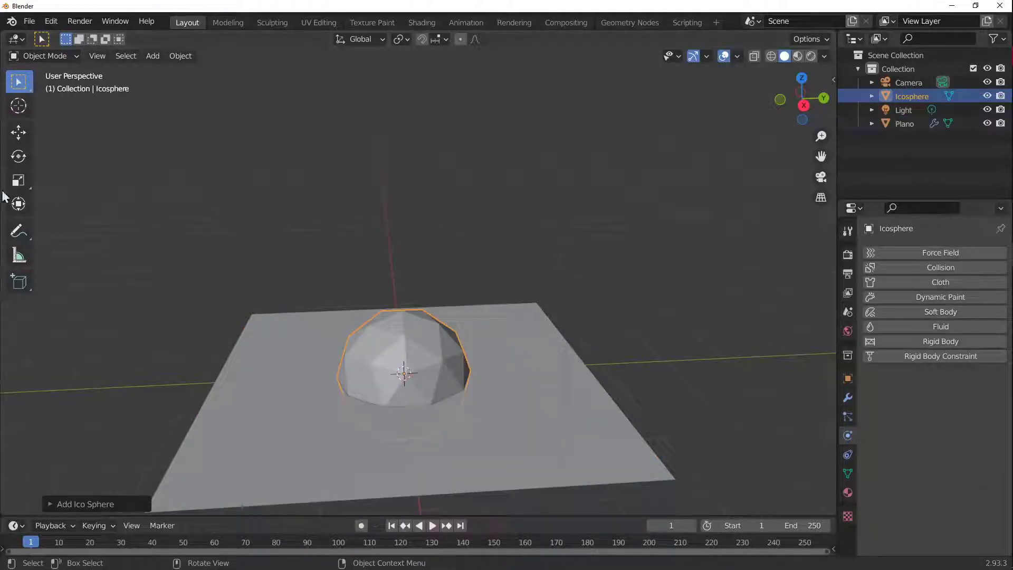
Step: Move the ico sphere straight up along Z until it floats clear above the plane
click(18, 132)
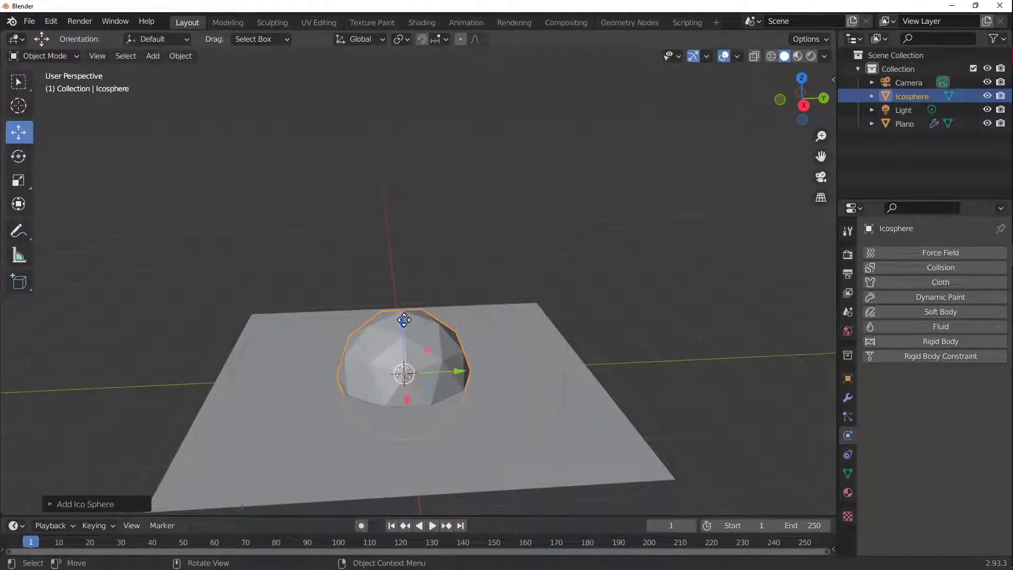
drag(404, 320, 418, 186)
scroll(429, 239, up, 3)
scroll(471, 249, down, 2)
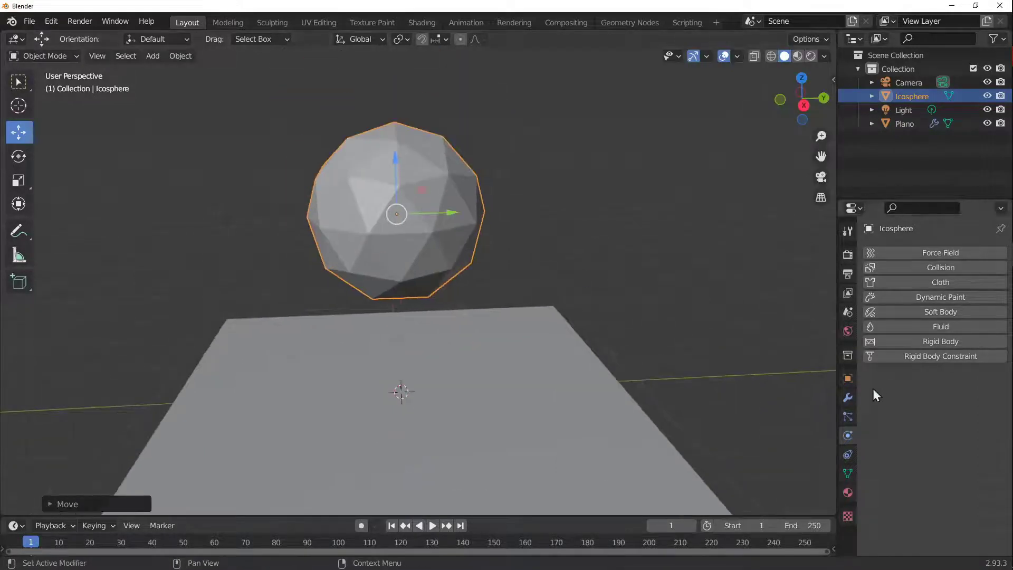
click(848, 397)
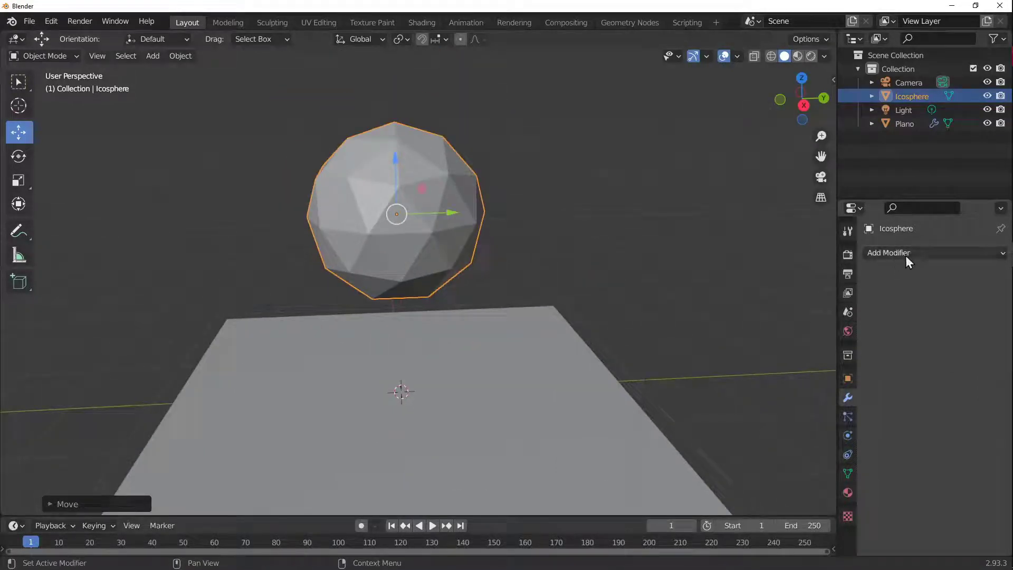
click(905, 256)
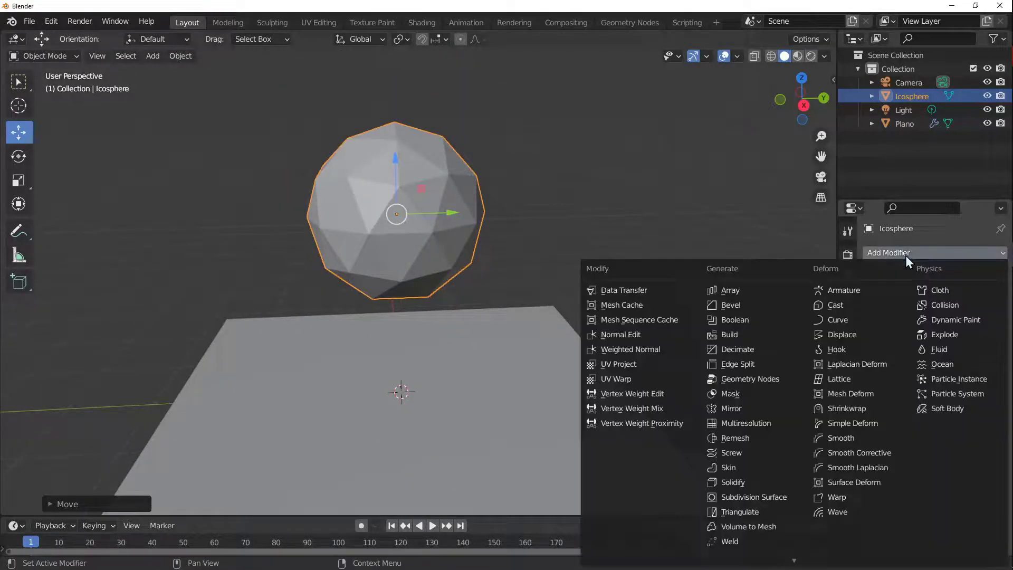
click(783, 497)
key(ctrl+z)
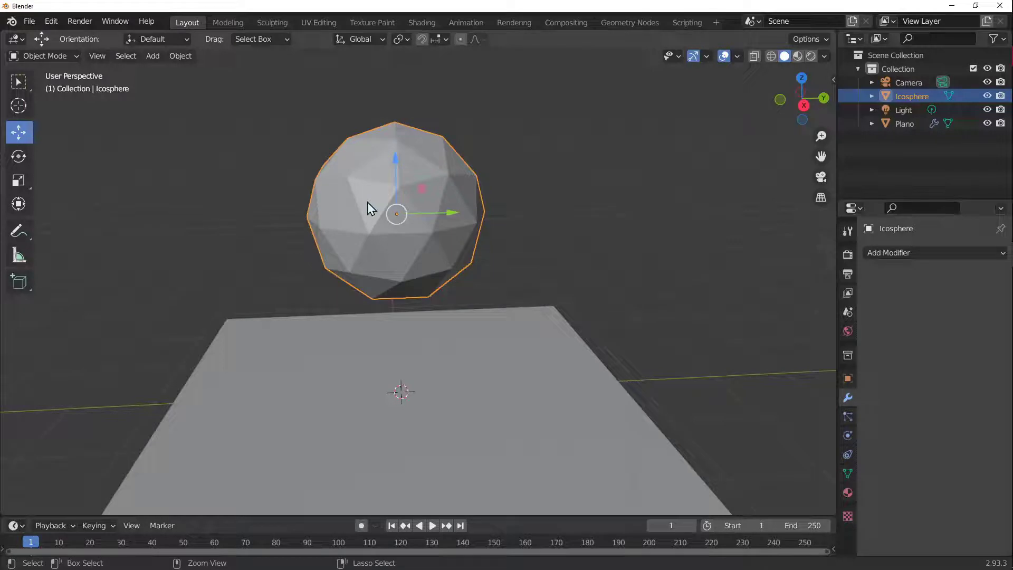
Step: Give the ico sphere a Subdivision Surface modifier with 3 viewport levels and shade it smooth
key(ctrl+3)
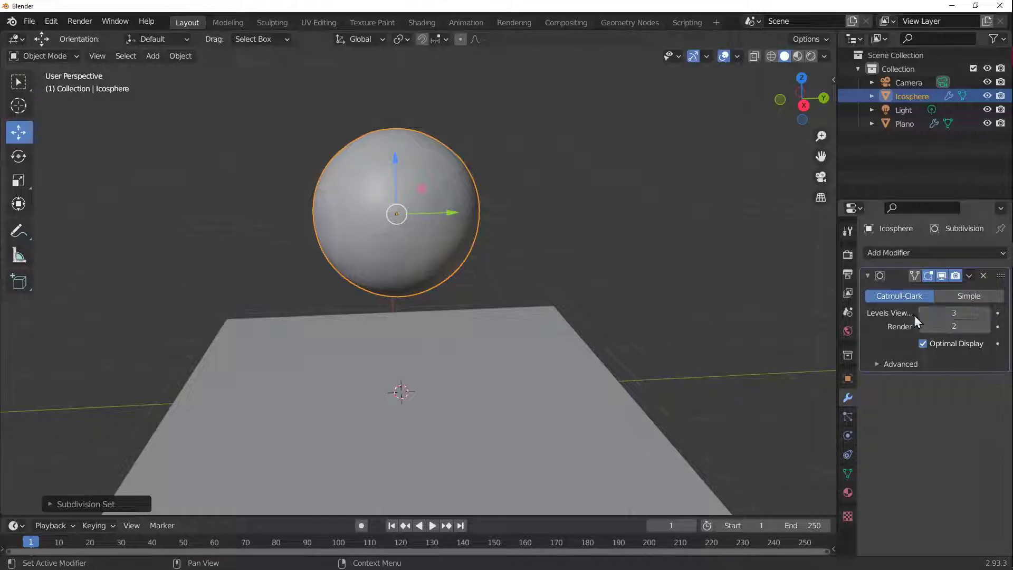
scroll(395, 176, up, 4)
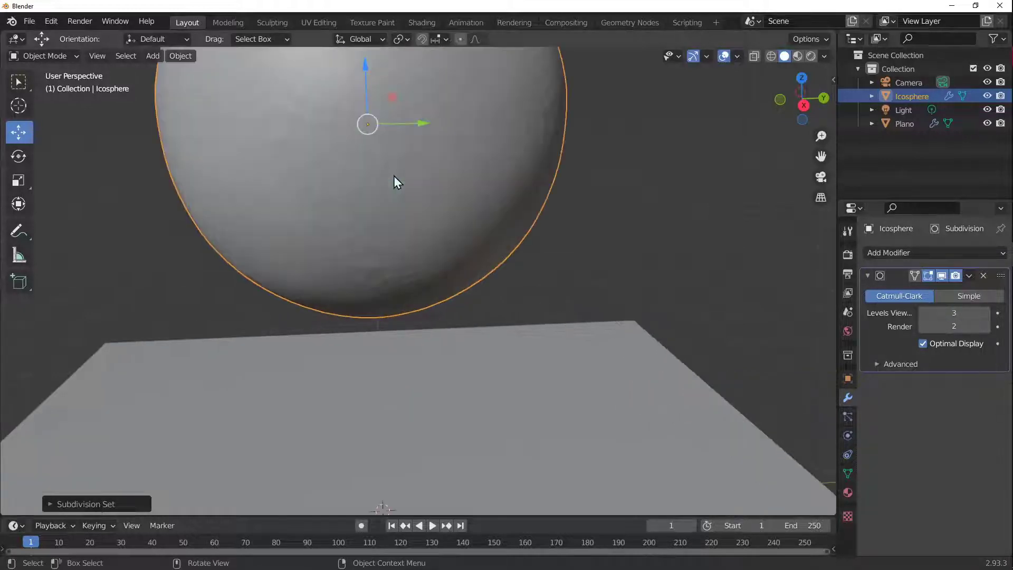
scroll(394, 176, down, 1)
scroll(388, 171, up, 2)
shift+middle_drag(374, 224, 410, 324)
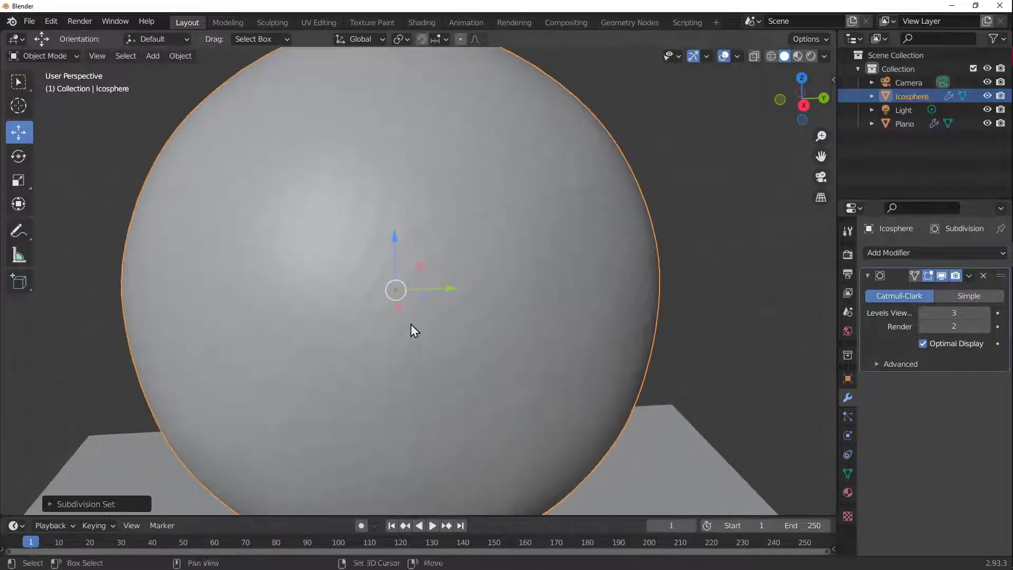
scroll(411, 324, down, 4)
right_click(406, 248)
click(392, 253)
scroll(536, 281, down, 5)
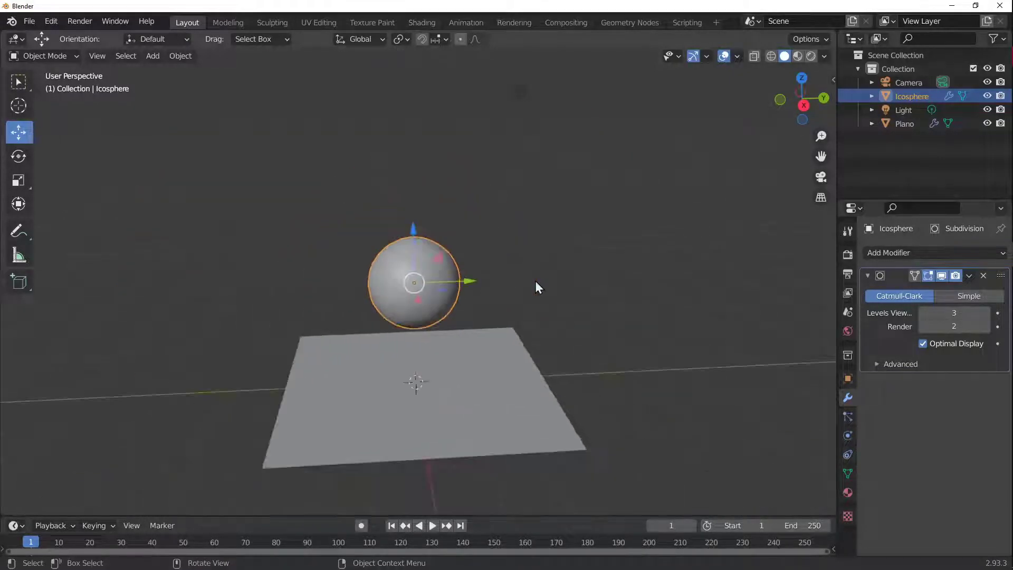
Step: Raise the smoothed sphere further along Z to leave a larger drop height over the plane
shift+middle_drag(495, 315, 450, 280)
scroll(465, 295, up, 3)
scroll(465, 297, down, 2)
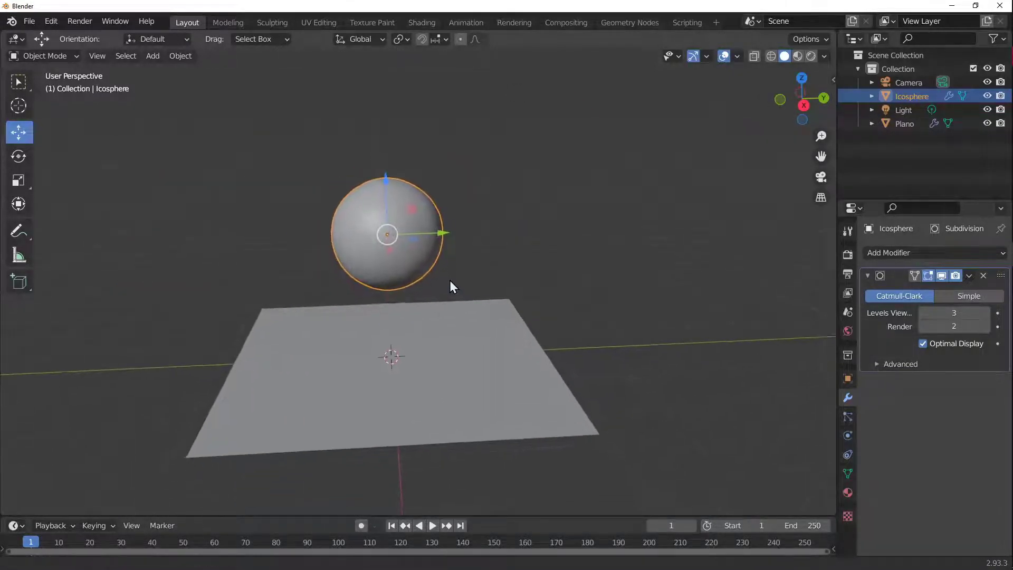
middle_drag(452, 322, 422, 306)
scroll(316, 351, up, 2)
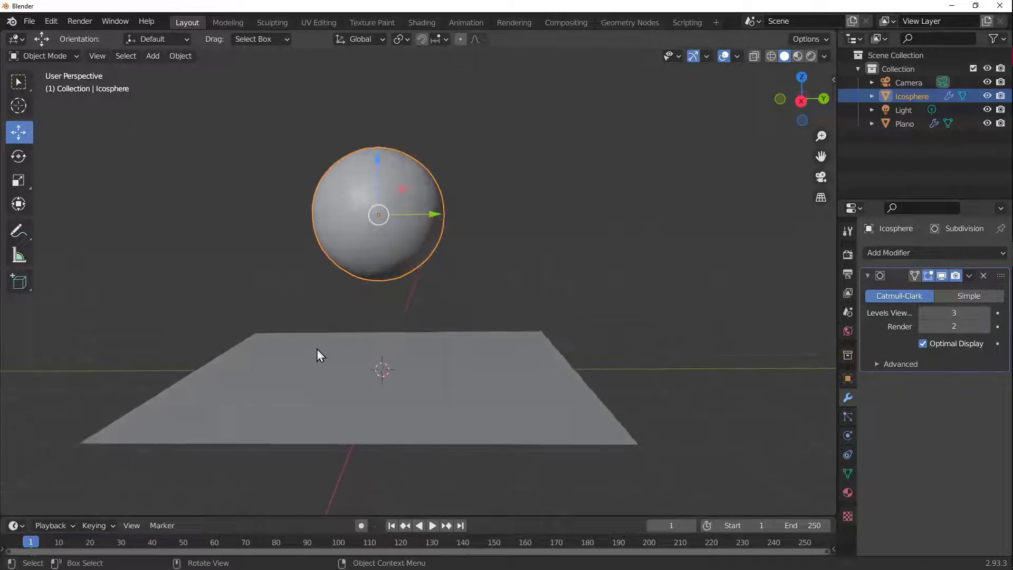
scroll(335, 376, up, 1)
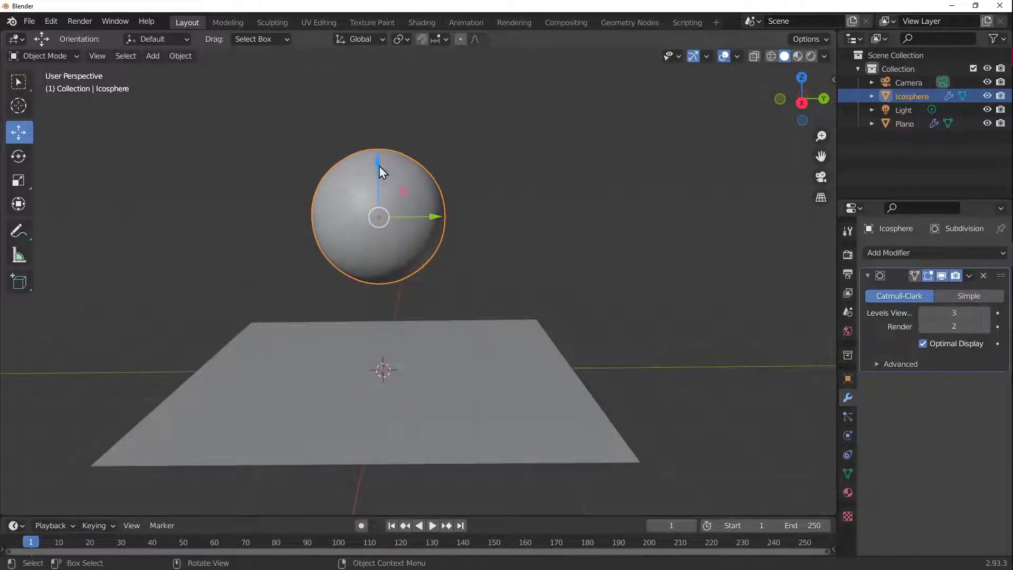
drag(379, 165, 449, 66)
scroll(407, 238, down, 1)
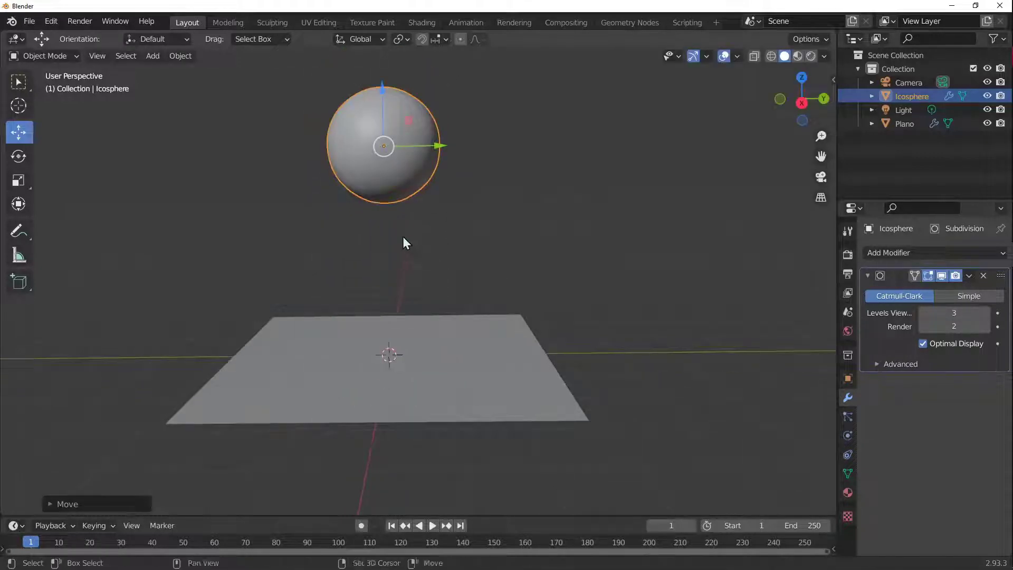
shift+middle_drag(403, 237, 396, 303)
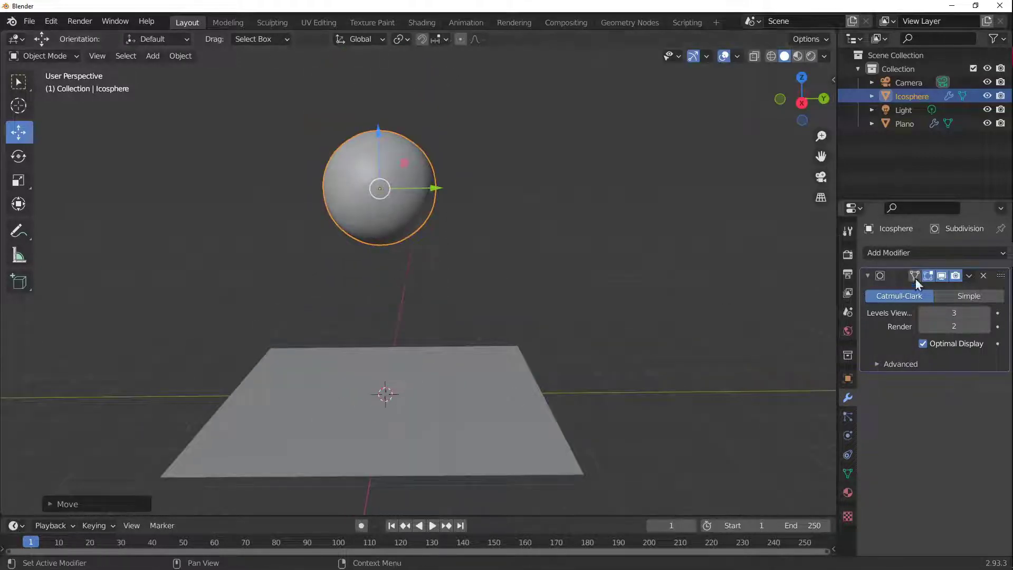
Step: Enable Collision physics on the sphere with its default settings
click(850, 439)
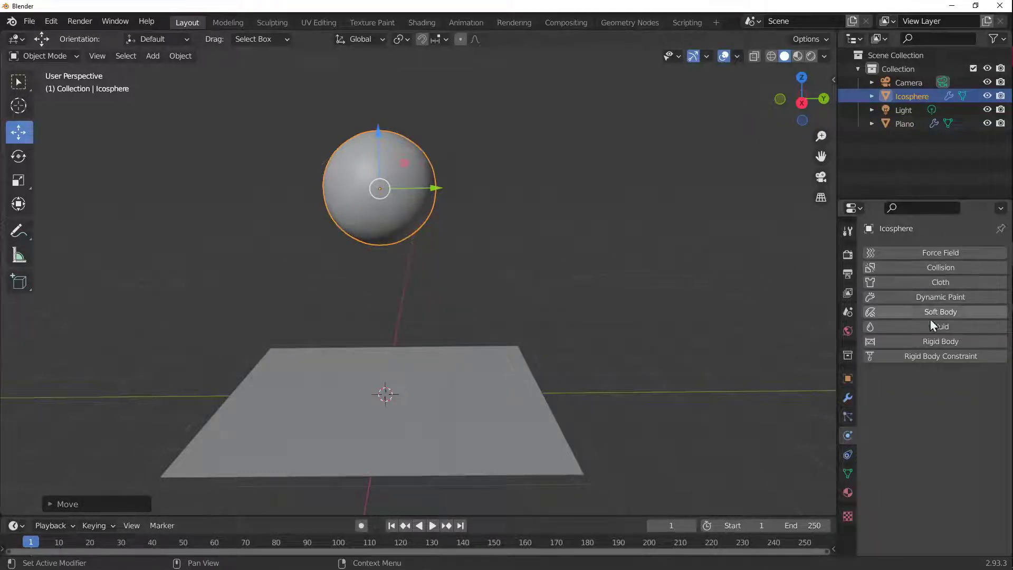
click(932, 271)
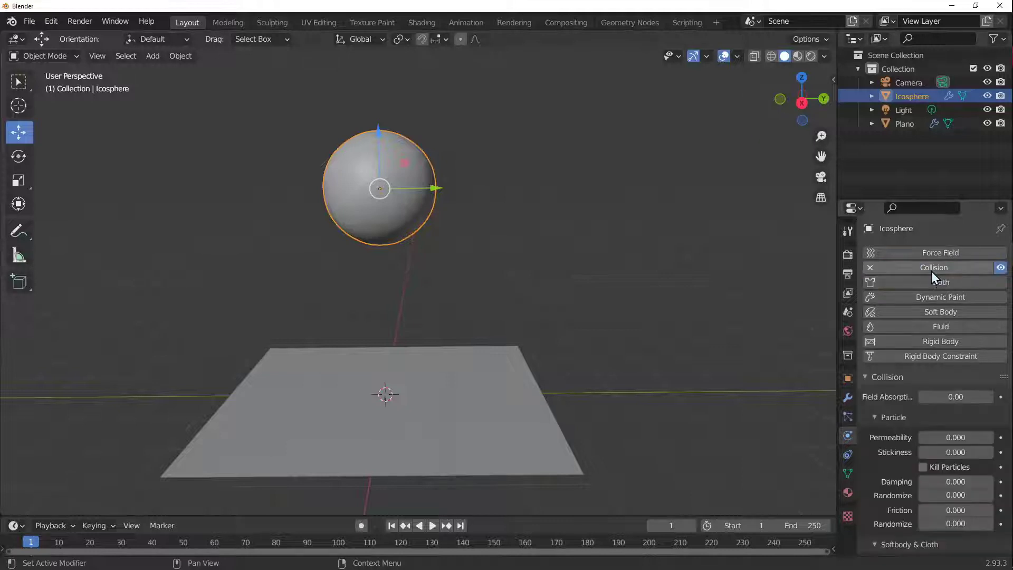
scroll(891, 378, down, 2)
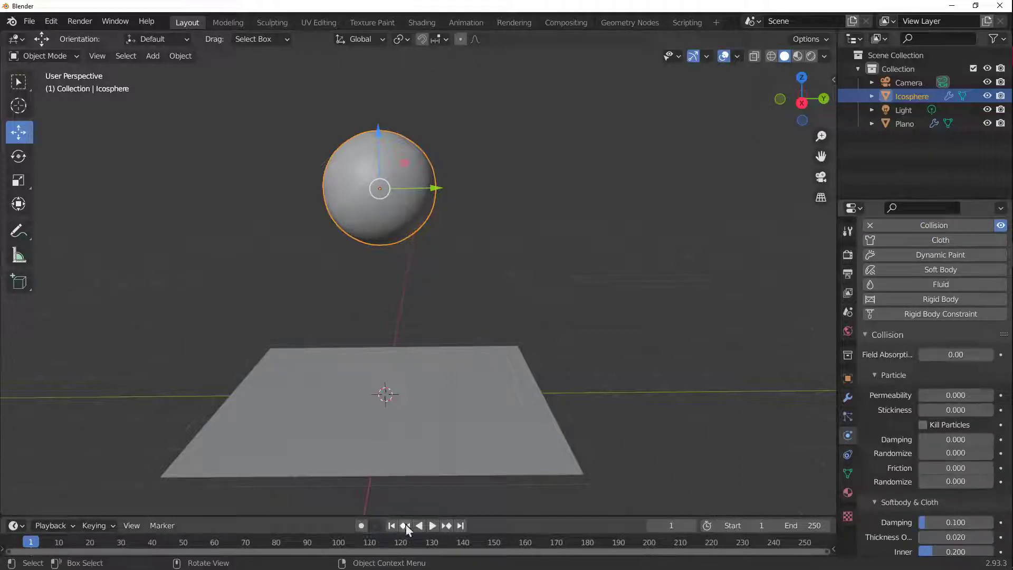
Step: Play the animation briefly to check how the sphere behaves, and return to frame 1
click(433, 525)
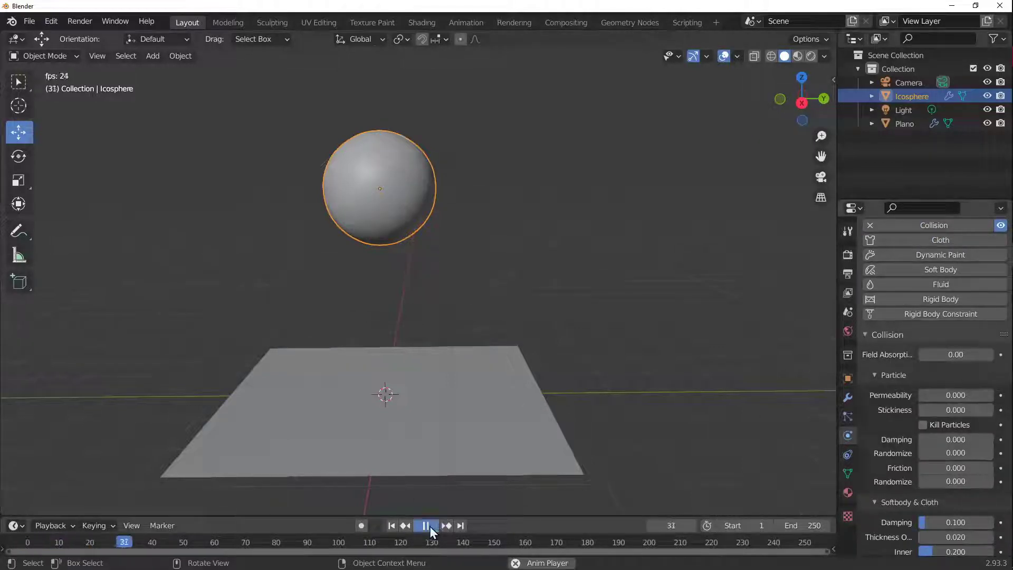
click(429, 526)
click(394, 527)
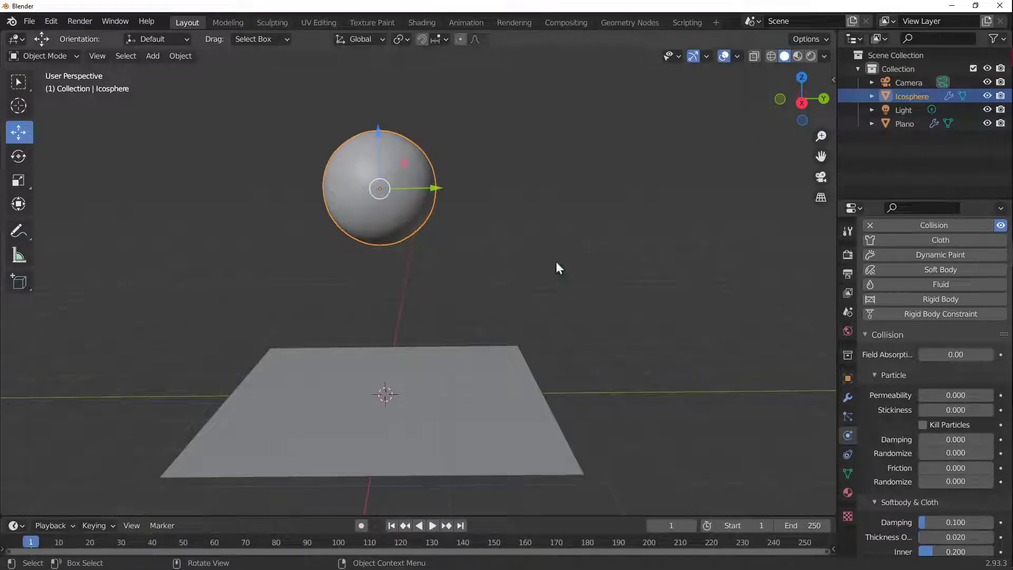
Step: Enable Soft Body physics on the sphere and bring its Soft Body settings into reach
scroll(922, 392, down, 3)
scroll(921, 390, up, 4)
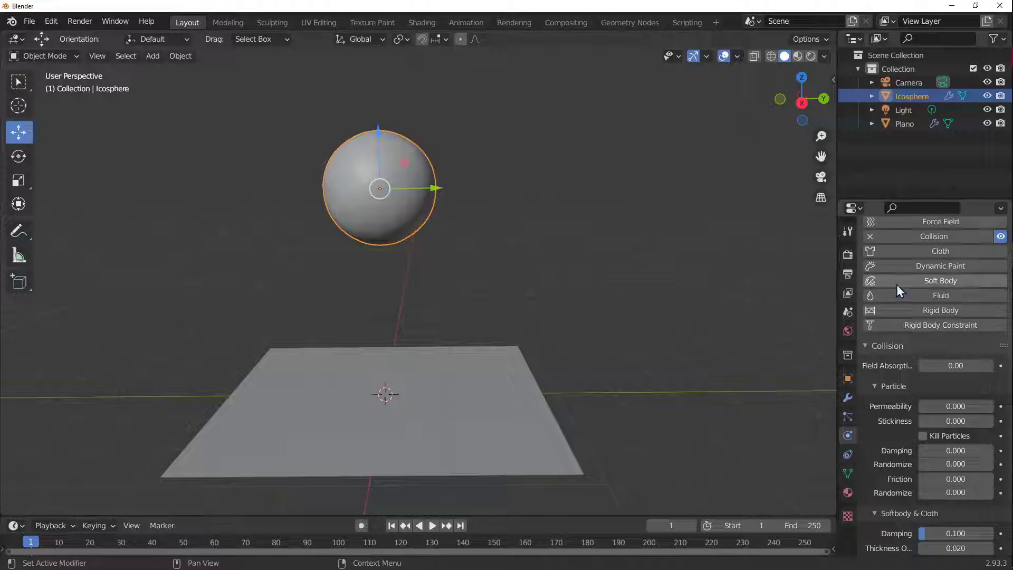
click(924, 281)
scroll(897, 364, down, 8)
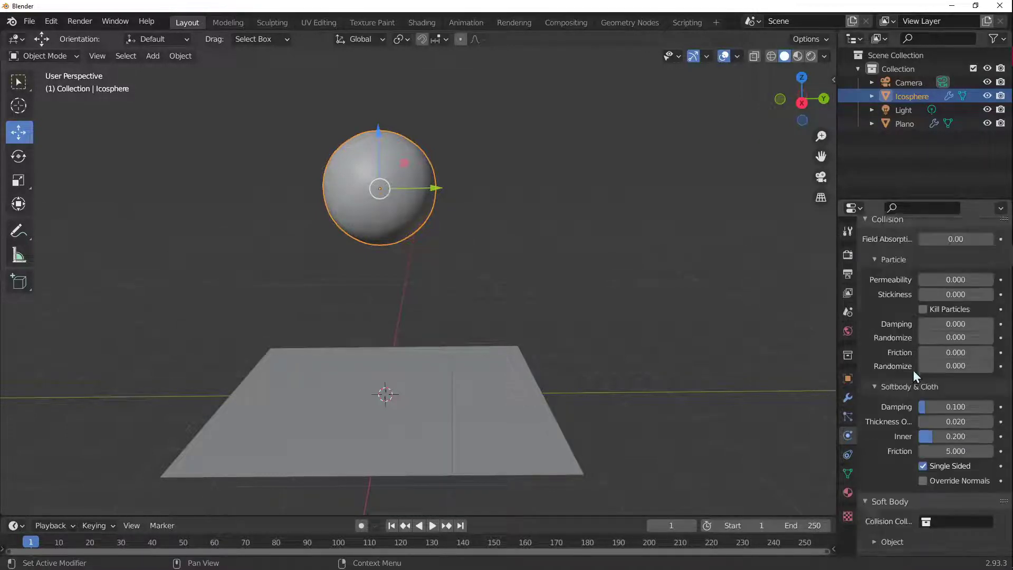
Step: Turn off the Goal option in the sphere's Soft Body settings, and play the animation until the sphere has landed
scroll(923, 396, down, 1)
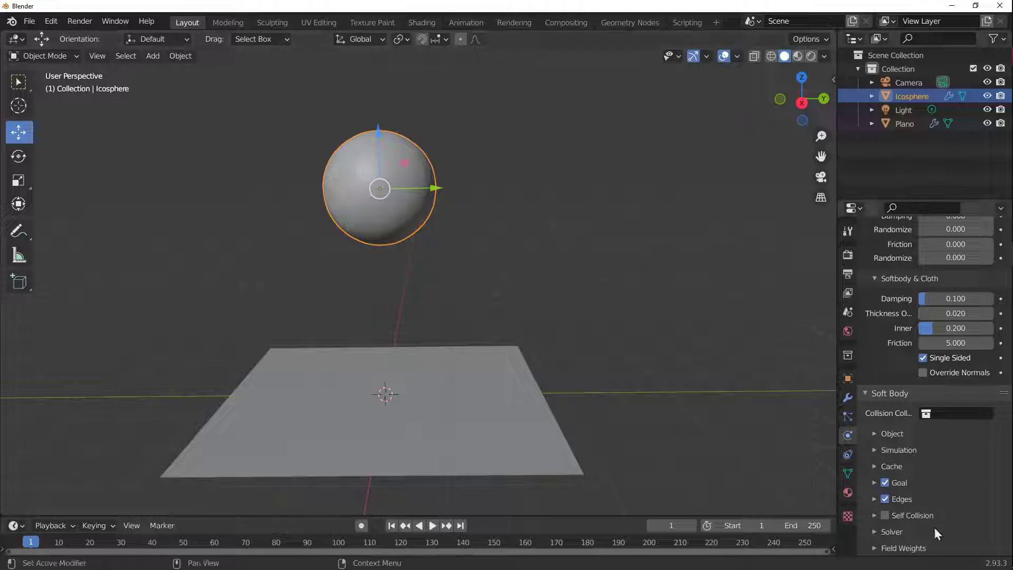
click(885, 483)
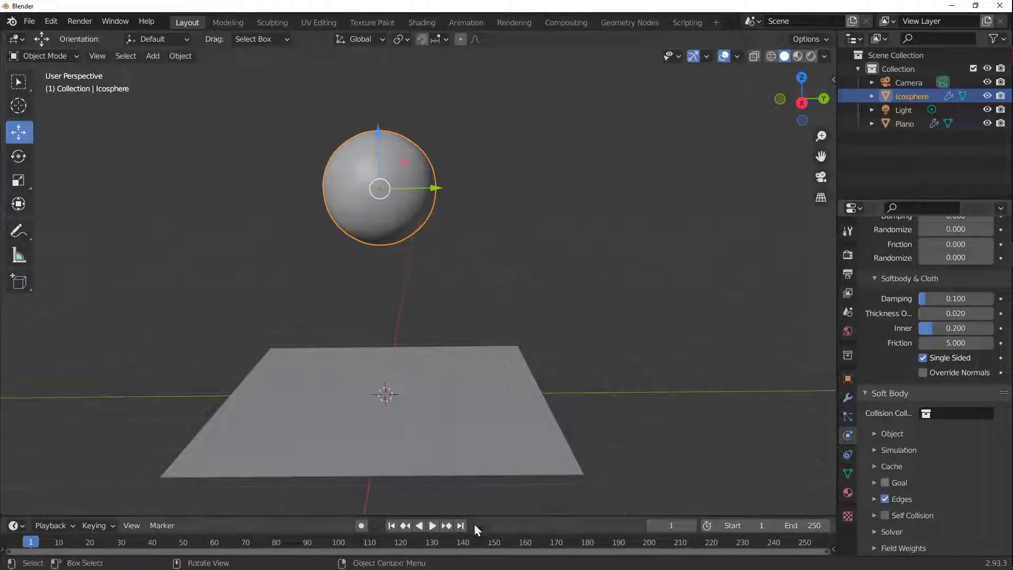
click(433, 526)
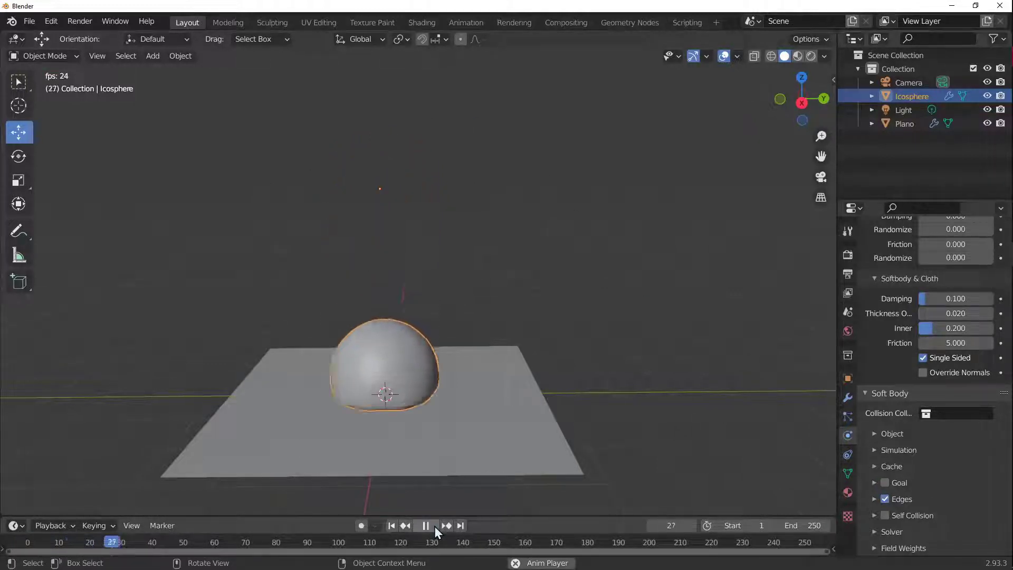
click(435, 527)
Step: Examine the sphere's deformed shape on the plane up close, and return to frame 1
scroll(296, 375, up, 4)
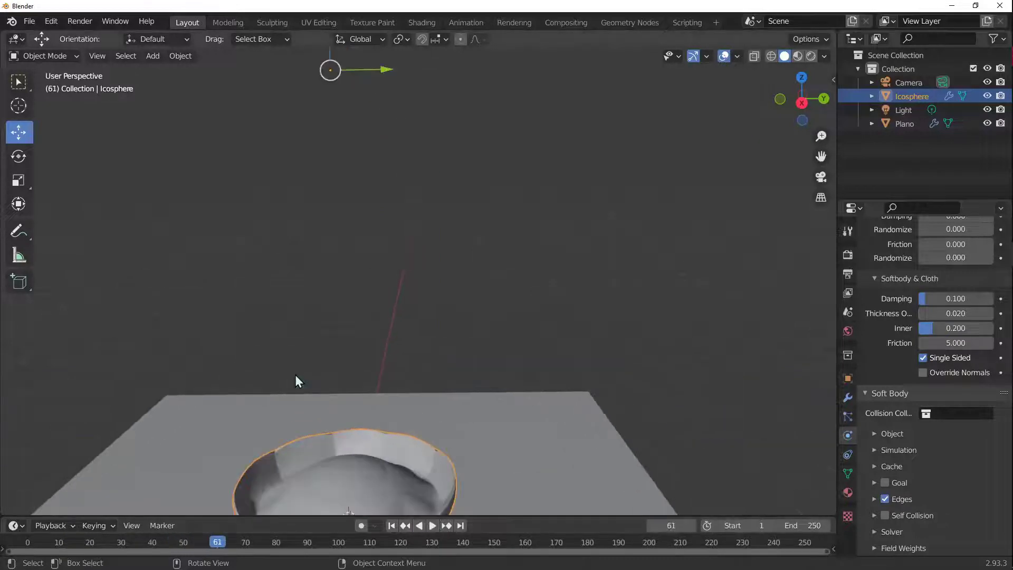
scroll(301, 388, down, 1)
scroll(302, 390, down, 3)
shift+middle_drag(391, 403, 421, 383)
scroll(412, 386, up, 2)
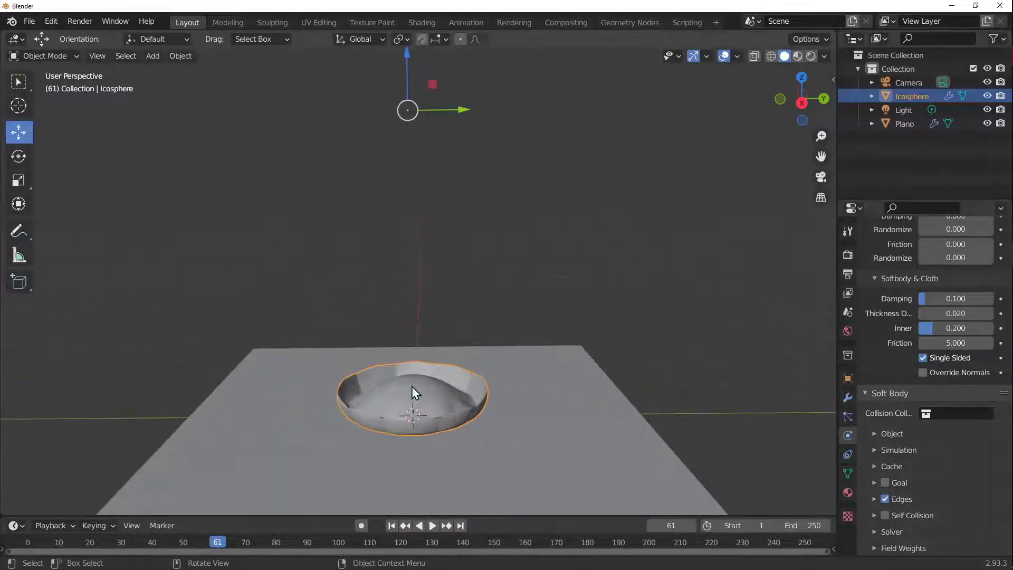
scroll(406, 390, down, 1)
scroll(406, 391, up, 1)
scroll(375, 407, up, 3)
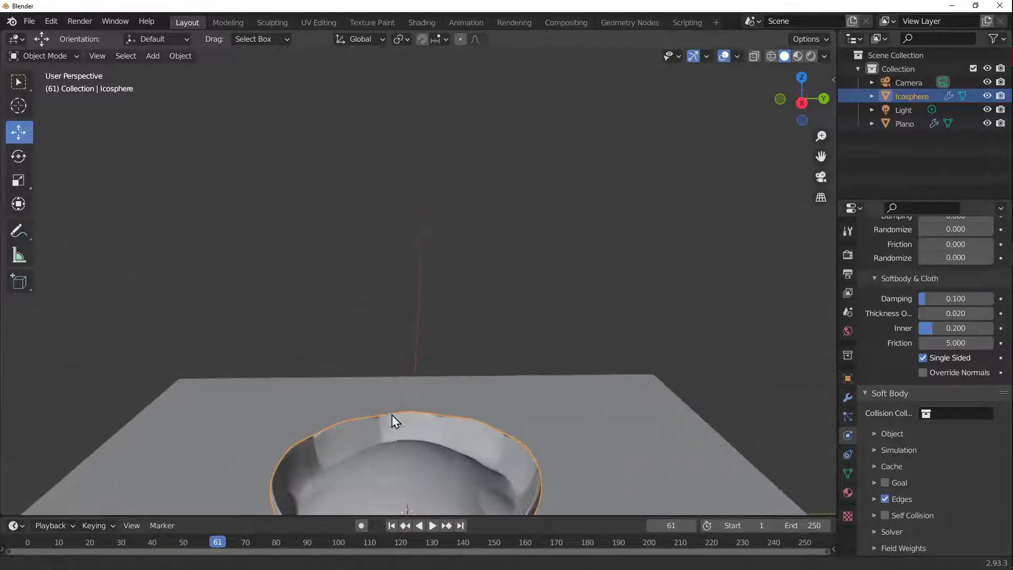
scroll(391, 415, down, 1)
scroll(419, 353, up, 2)
scroll(423, 368, down, 3)
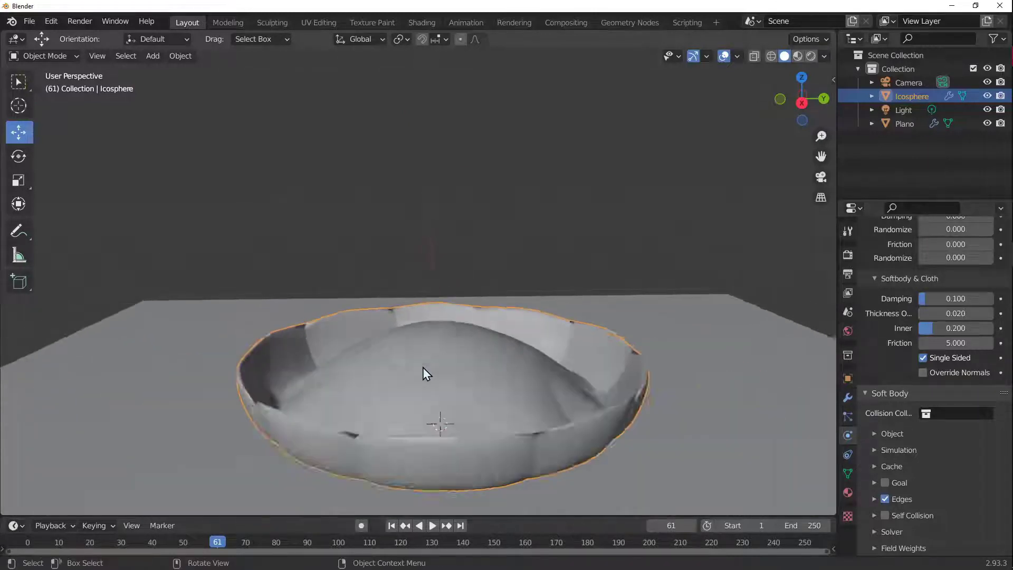
scroll(425, 343, down, 3)
scroll(423, 357, up, 3)
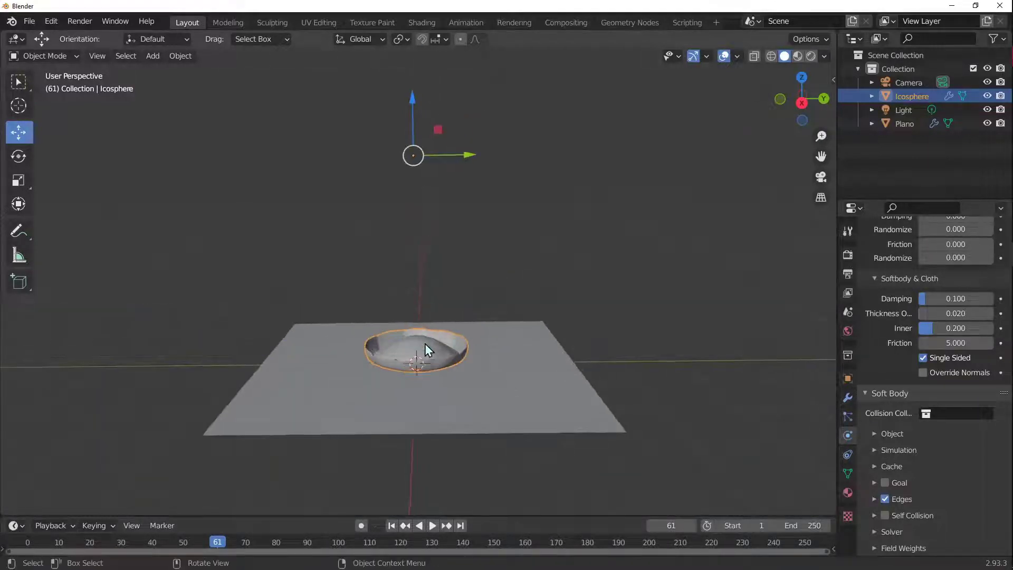
click(392, 526)
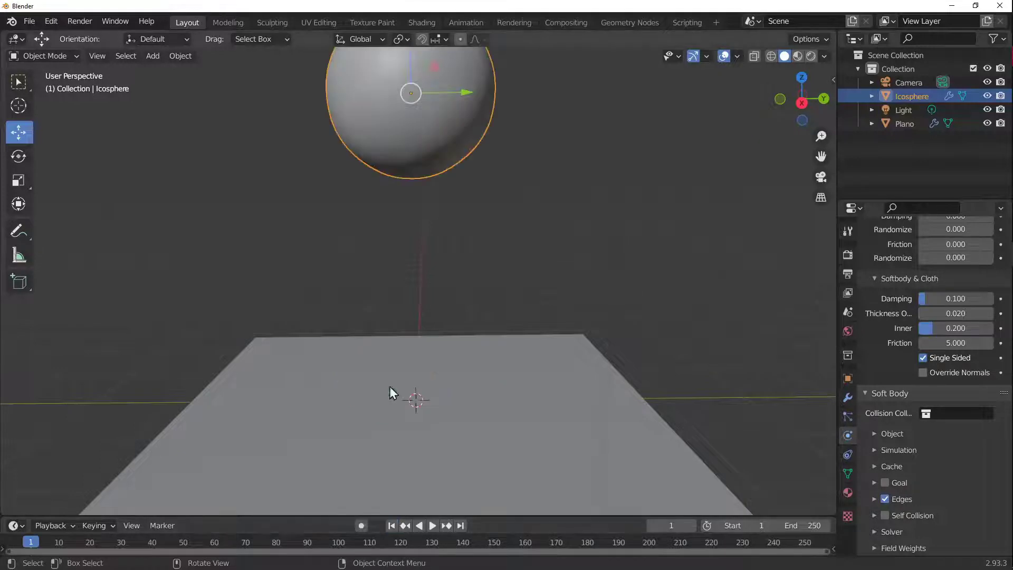
scroll(390, 391, down, 3)
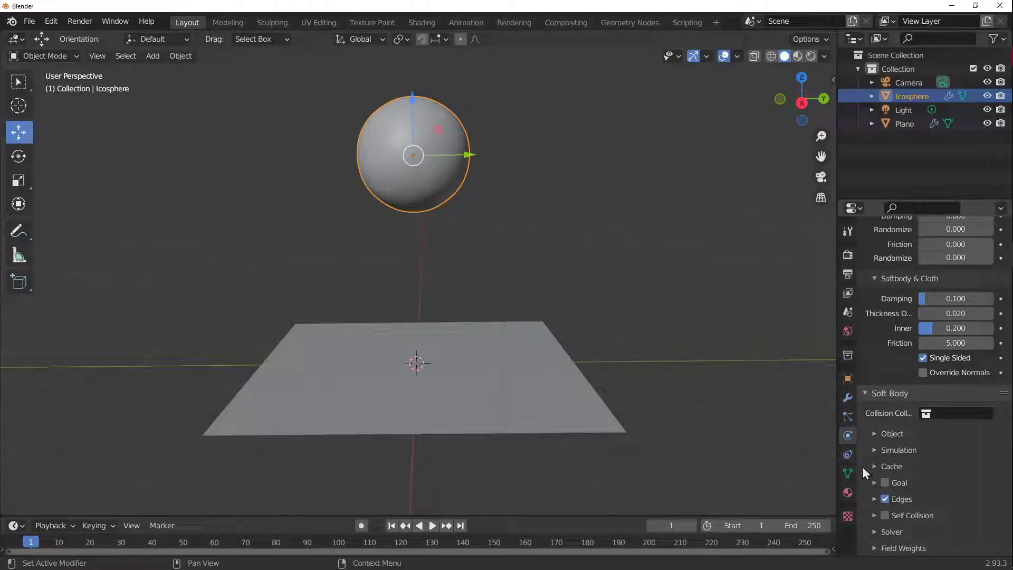
Step: Expand the Soft Body Edges settings in a wider properties area, and set Bending to 0.5
click(877, 501)
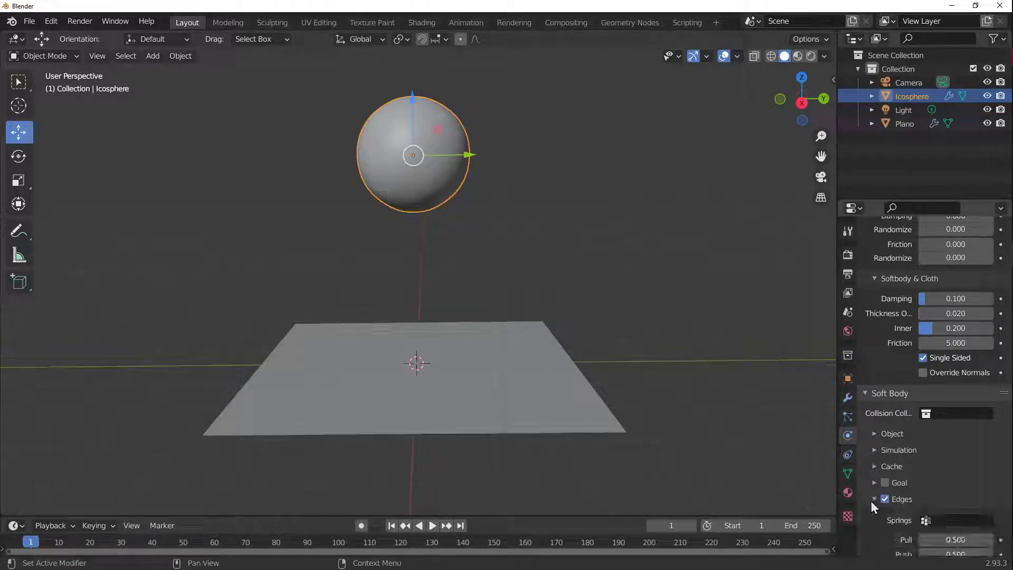
scroll(925, 470, down, 8)
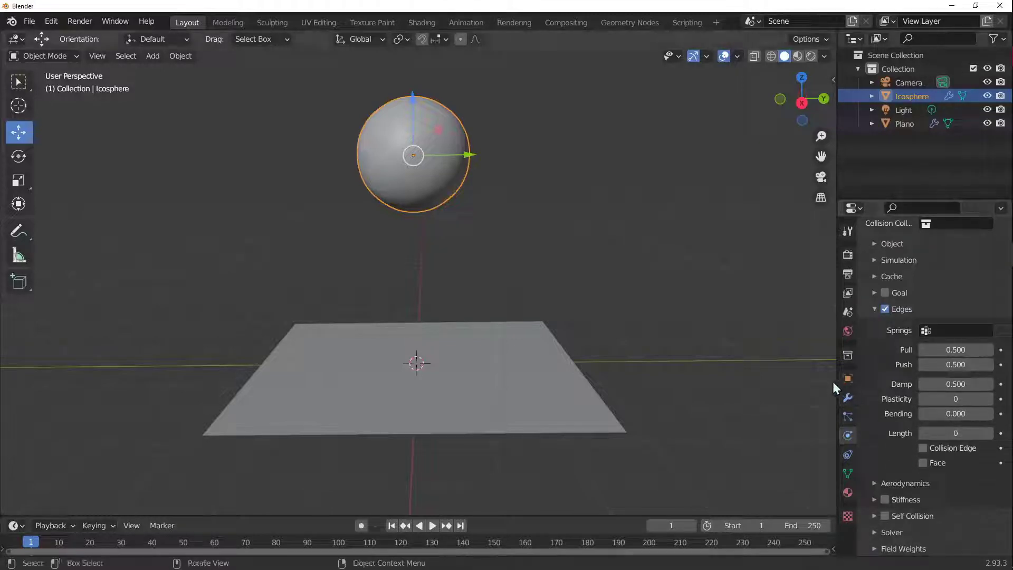
drag(837, 381, 752, 379)
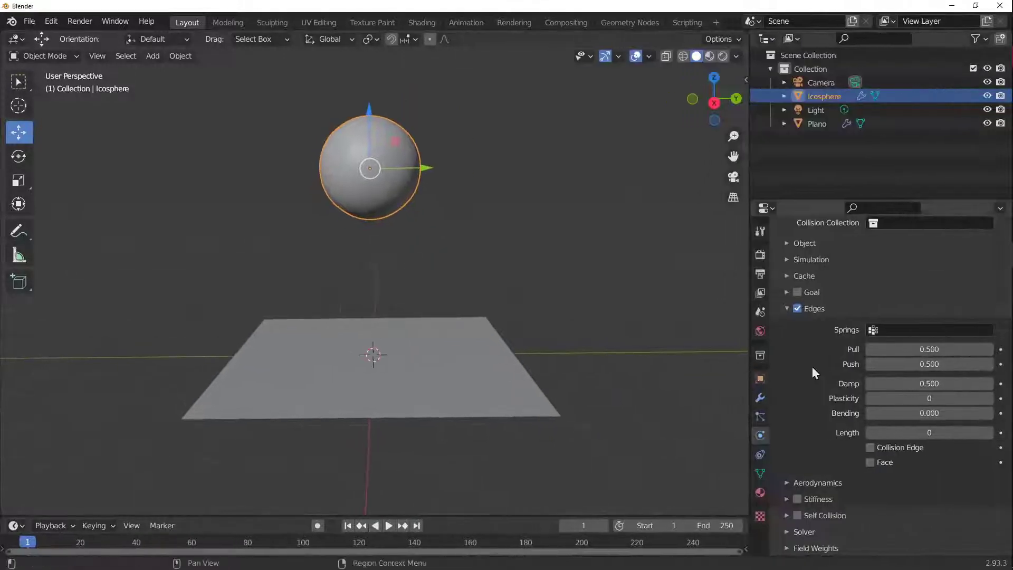
scroll(864, 356, up, 10)
scroll(864, 357, down, 10)
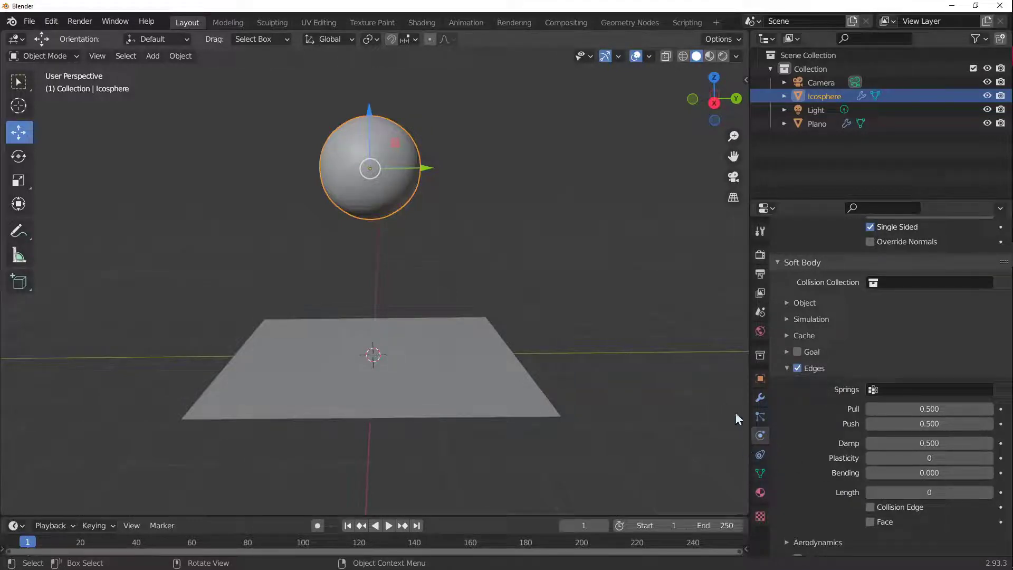
click(922, 478)
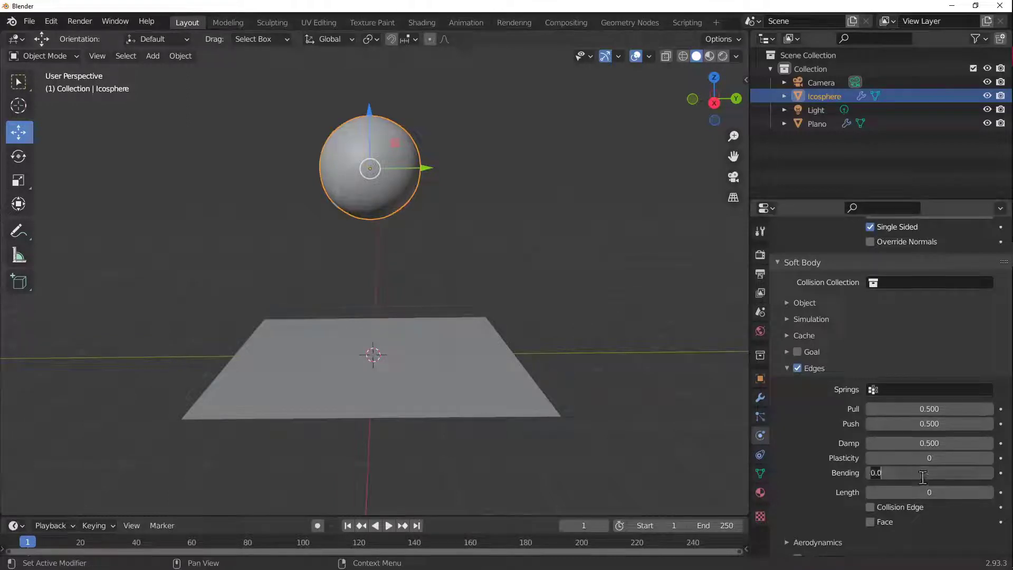
text(0..5)
key(Return)
Step: Play the animation twice to check how the sphere lands on the plane, and return to frame 0
scroll(300, 178, up, 1)
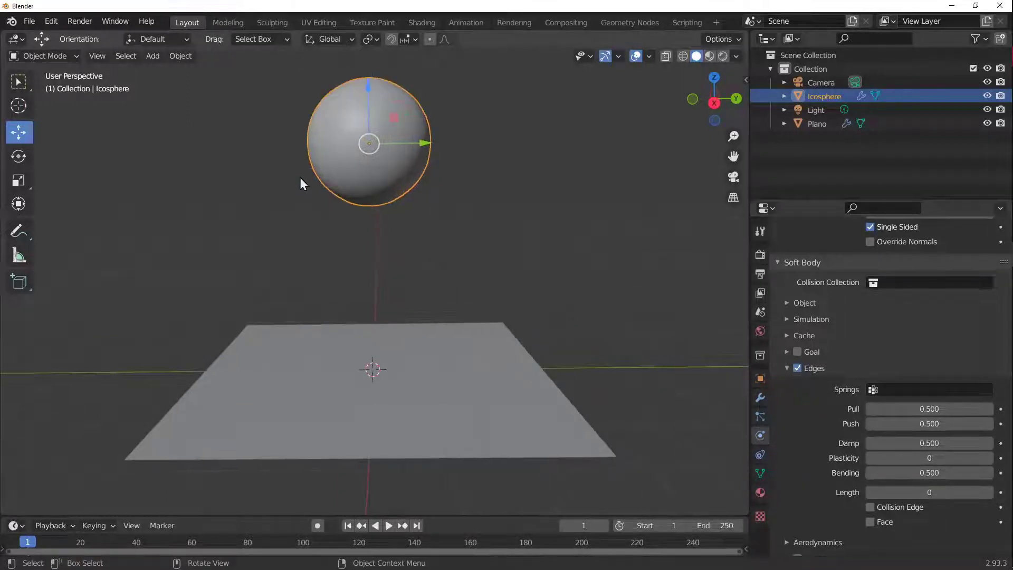
click(389, 528)
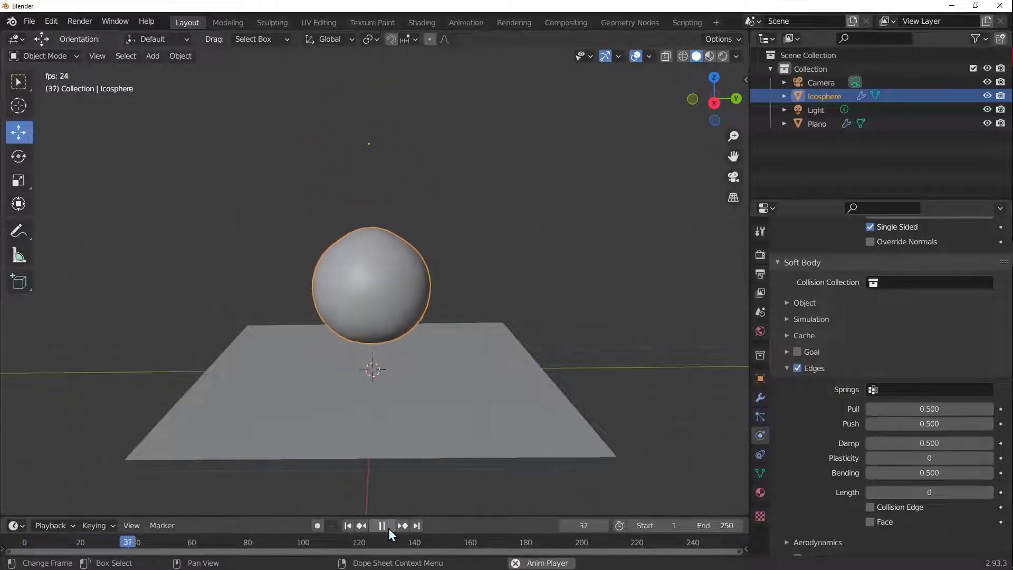
scroll(359, 327, up, 1)
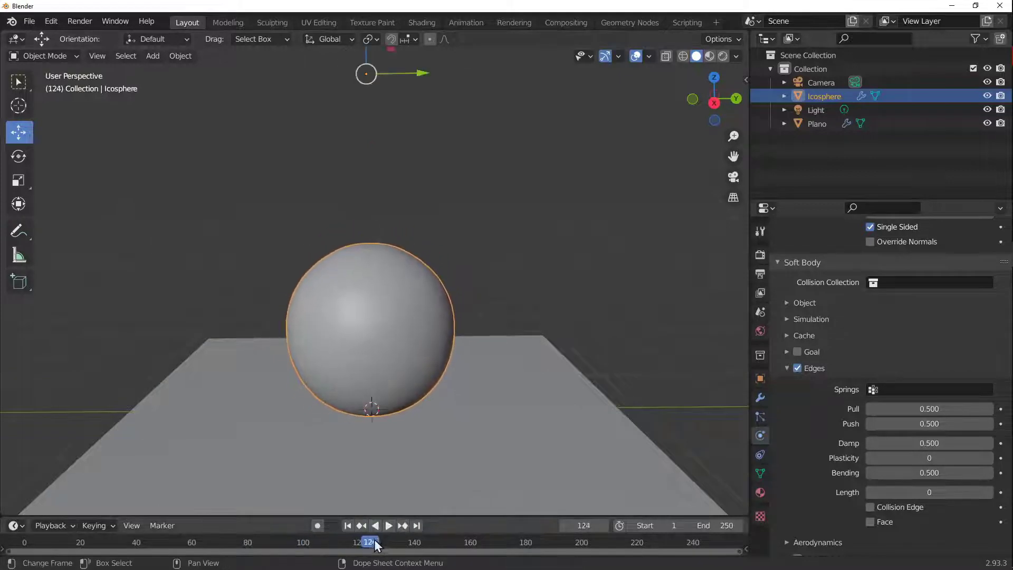
key(Escape)
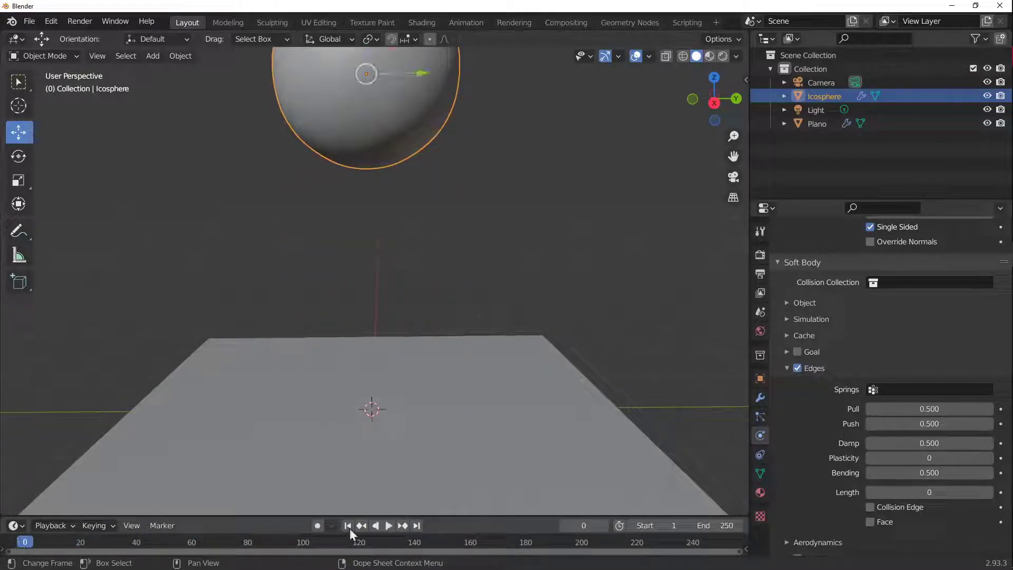
click(390, 526)
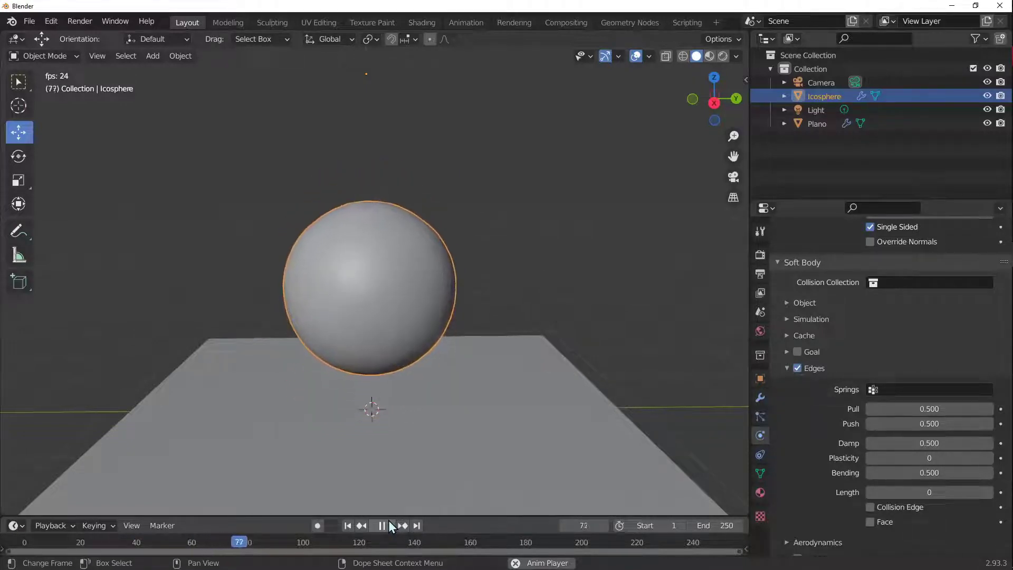
click(381, 526)
click(375, 524)
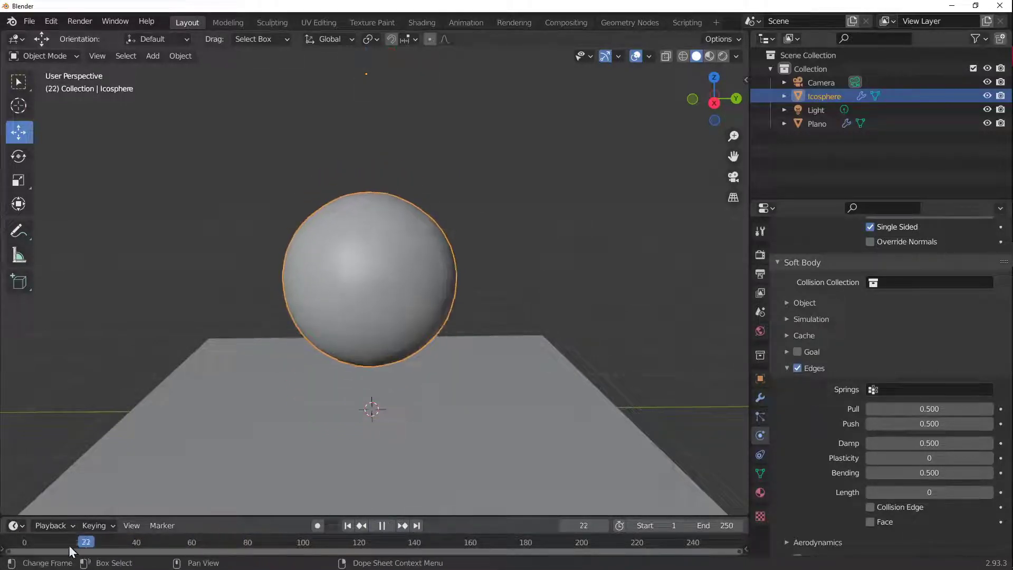
key(space)
scroll(546, 293, down, 4)
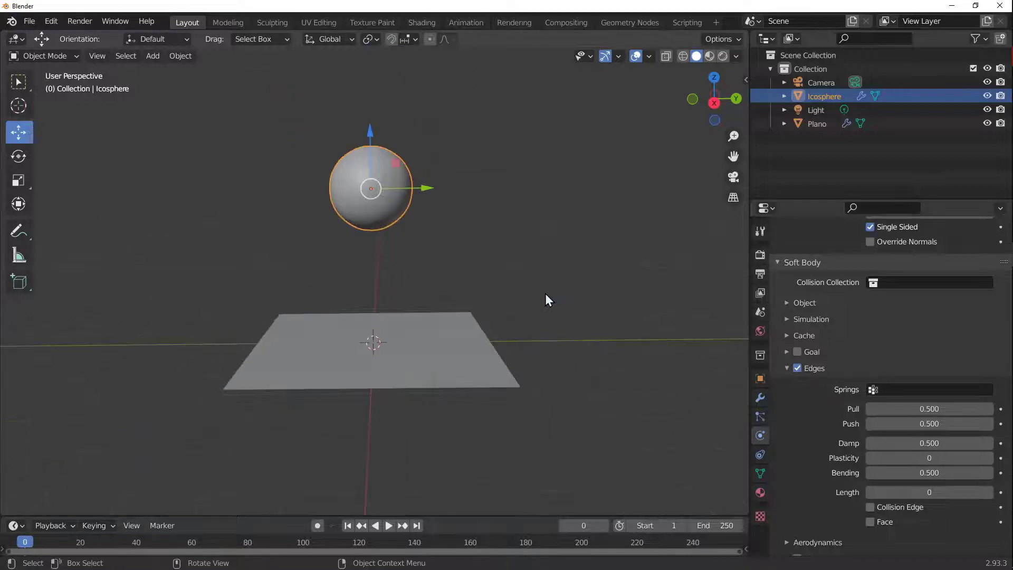
Step: Enlarge the timeline area below the viewport, keeping the sphere and plane in view
scroll(243, 255, up, 2)
shift+middle_drag(287, 299, 264, 298)
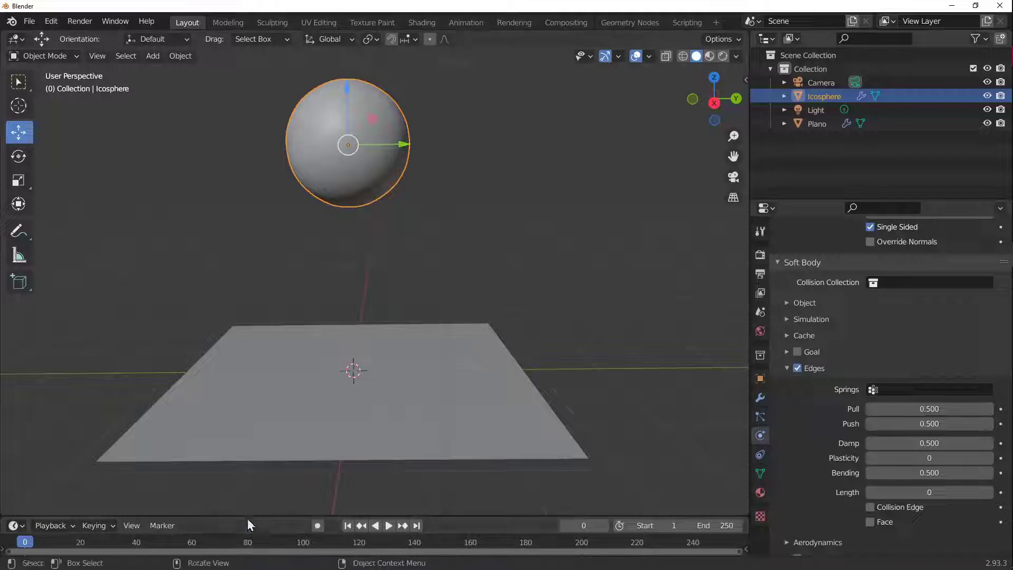
drag(245, 517, 307, 466)
drag(323, 435, 333, 394)
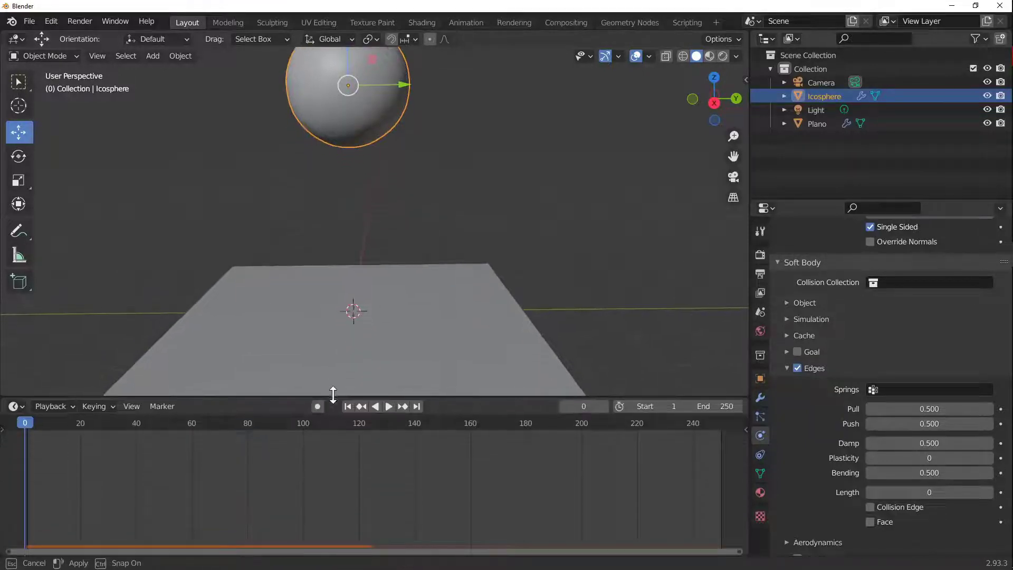
scroll(406, 179, down, 6)
scroll(422, 227, up, 5)
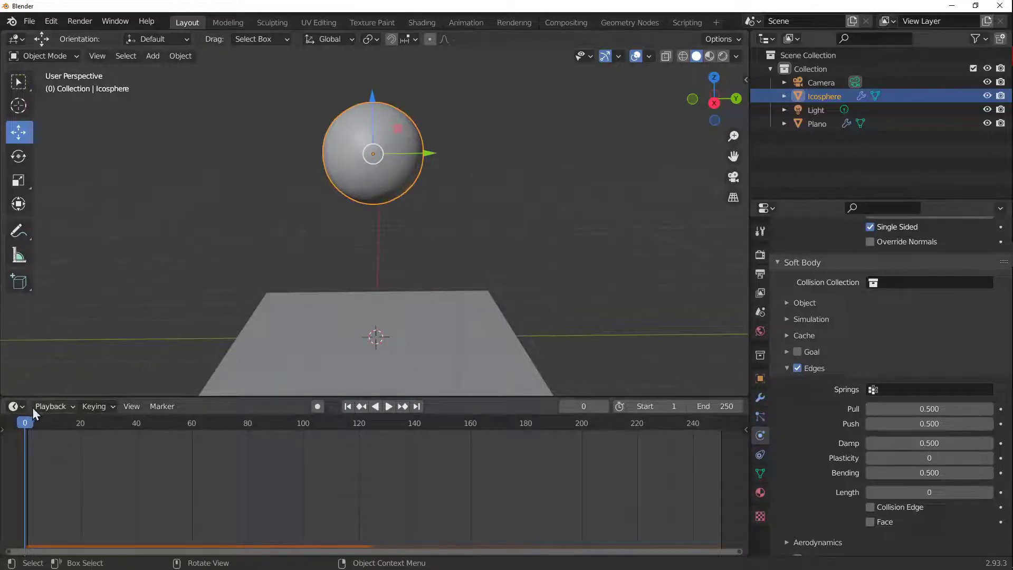
Step: Turn the timeline area into a Shader Editor and give the sphere a material named bomba
click(16, 407)
click(35, 361)
click(404, 406)
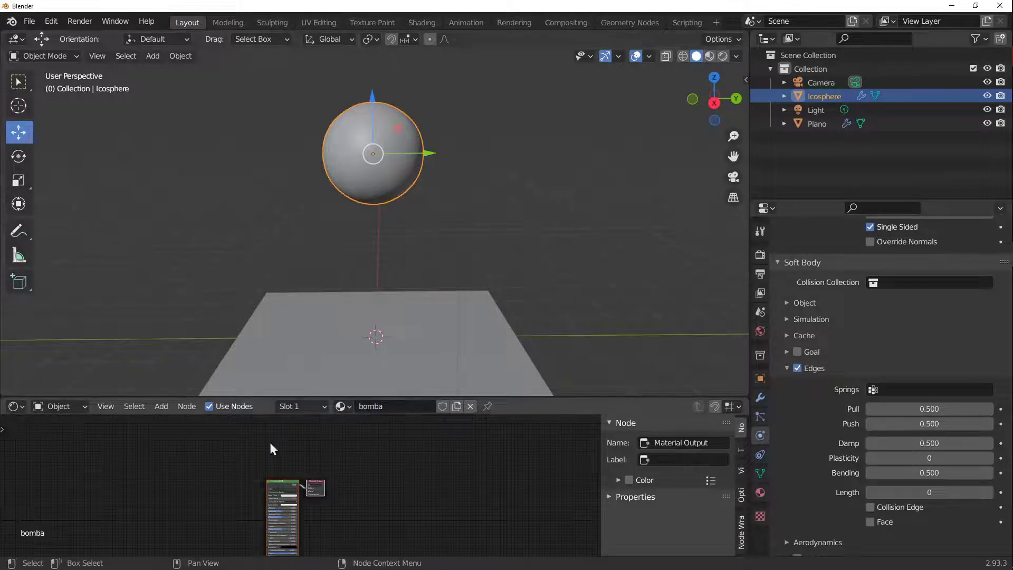
Step: Enlarge the Shader Editor and set the bomba material's Base Color to red, about hue 0.009, saturation 0.82, value 0.8
scroll(270, 464, up, 8)
drag(335, 397, 348, 330)
drag(750, 283, 871, 287)
click(492, 455)
drag(490, 366, 489, 370)
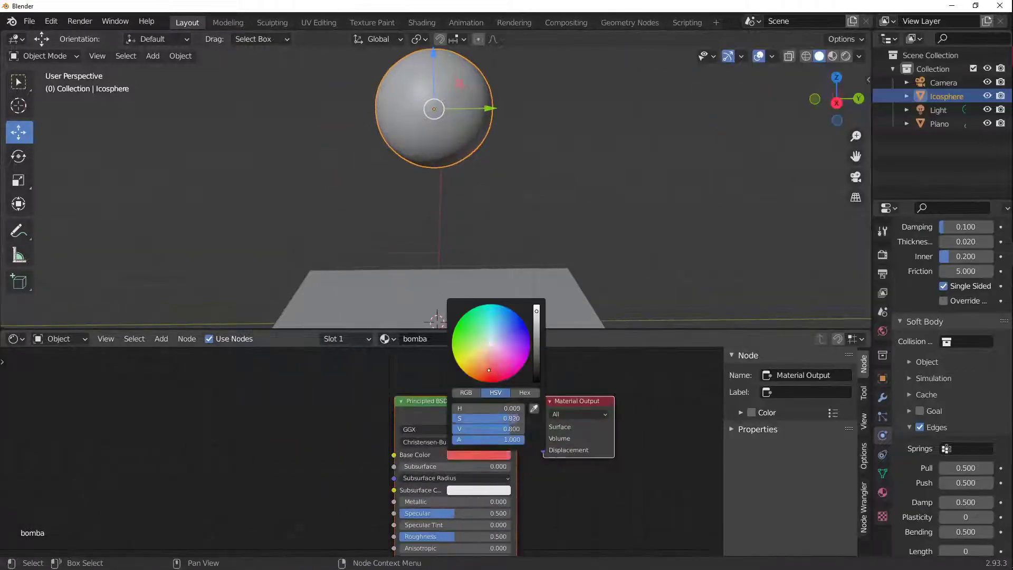
Step: Switch the viewport to Rendered shading and bring the Principled BSDF settings of the sphere's material into reach
click(832, 57)
click(847, 57)
scroll(453, 179, down, 3)
mouse_move(433, 177)
middle_down()
mouse_move(546, 192)
mouse_move(417, 188)
middle_up()
scroll(338, 147, up, 4)
scroll(281, 122, down, 4)
scroll(325, 428, down, 1)
middle_drag(348, 483, 361, 416)
scroll(361, 418, up, 2)
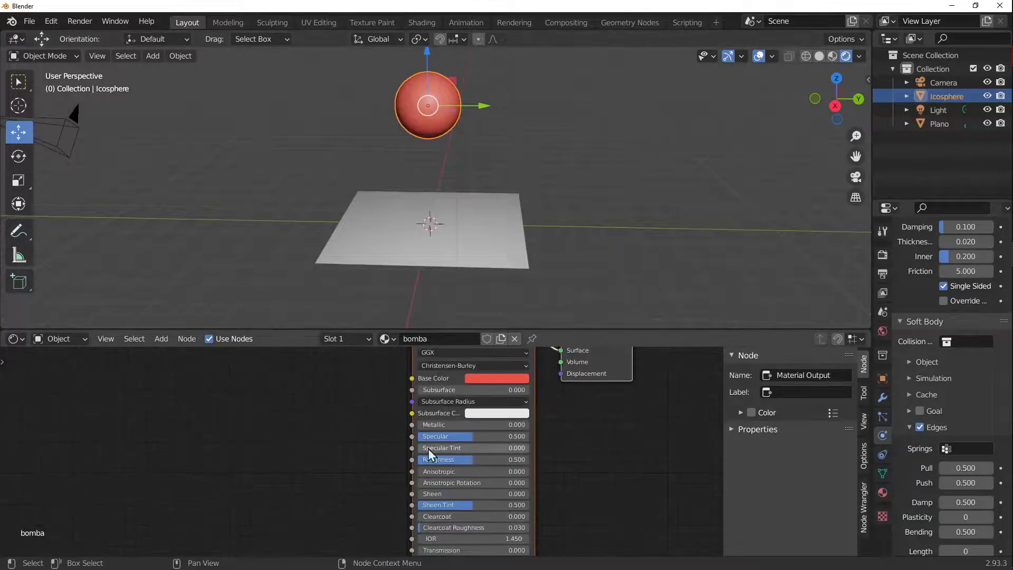
Step: Raise the Clearcoat of the sphere's red material and check its shine from another angle
mouse_move(483, 436)
mouse_down()
mouse_move(444, 436)
mouse_move(464, 436)
mouse_up()
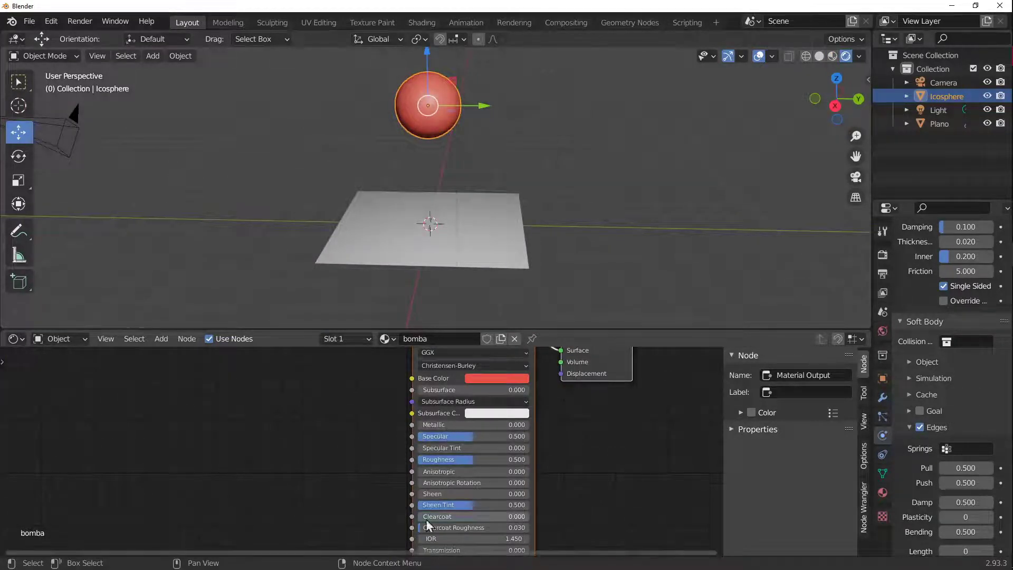
drag(428, 517, 507, 517)
scroll(299, 194, up, 3)
middle_drag(299, 195, 340, 205)
mouse_move(498, 517)
mouse_down()
mouse_move(435, 518)
mouse_move(501, 517)
mouse_up()
Step: Switch the Shader Editor to the World nodes and disconnect the Background node from the World Output
click(58, 339)
click(63, 368)
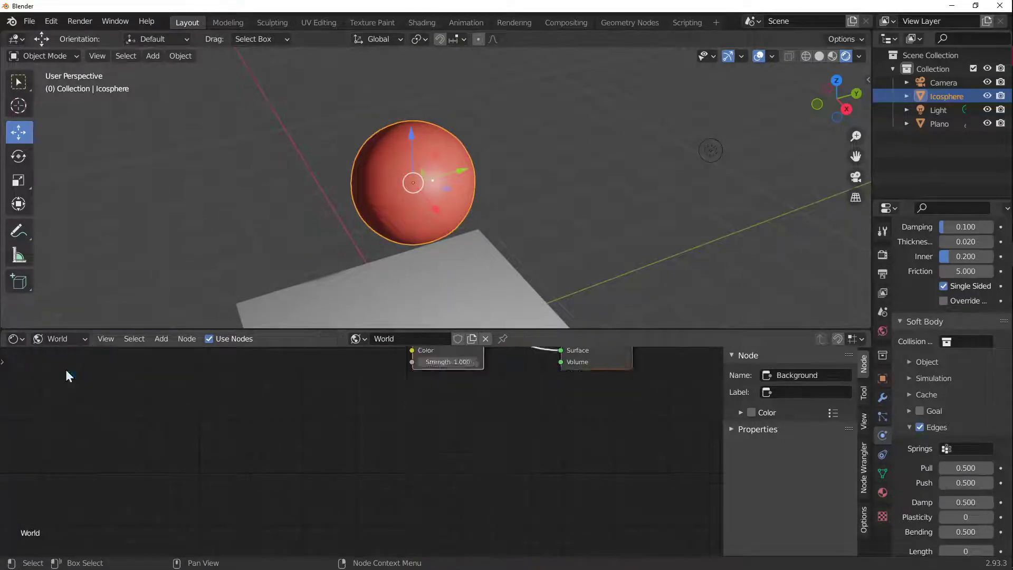
drag(445, 440, 393, 453)
drag(491, 399, 458, 398)
scroll(405, 218, down, 5)
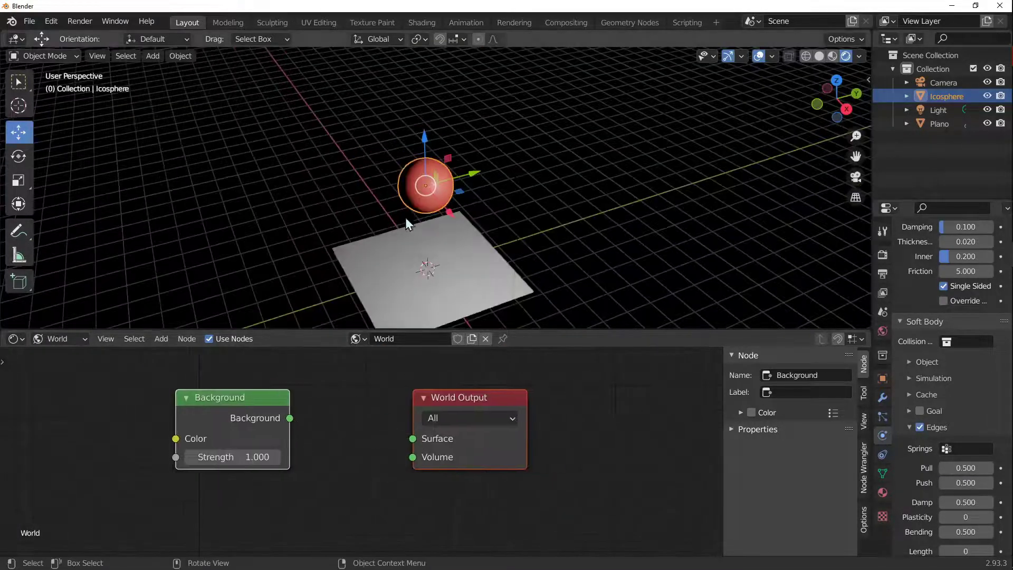
middle_drag(405, 218, 406, 206)
scroll(406, 206, up, 4)
Step: Add an Environment Texture node between the Background and World Output nodes, and connect its Color output to the Surface input
drag(199, 398, 177, 407)
drag(474, 410, 567, 412)
click(360, 418)
key(shift+a)
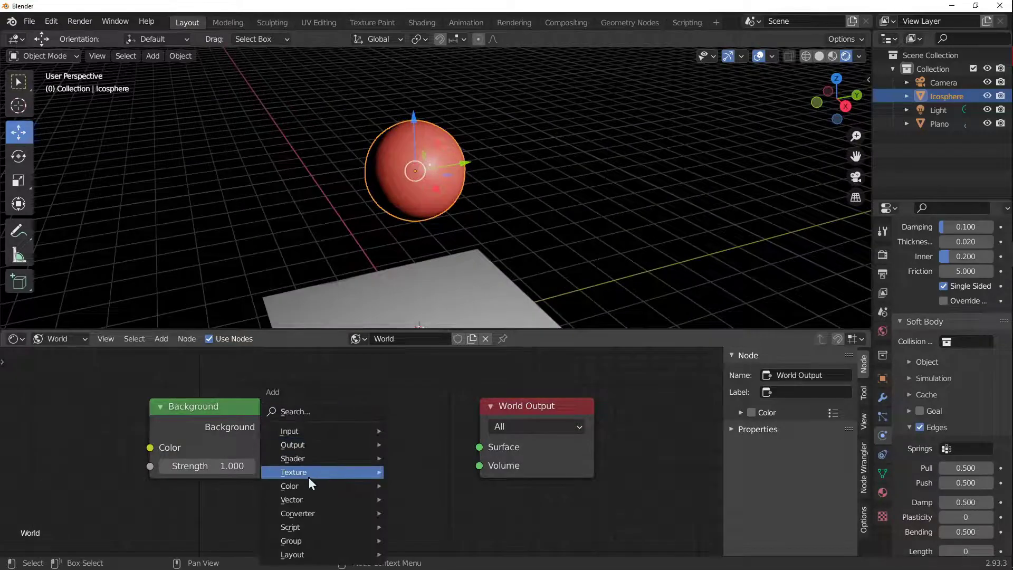
mouse_move(308, 473)
click(445, 312)
click(299, 385)
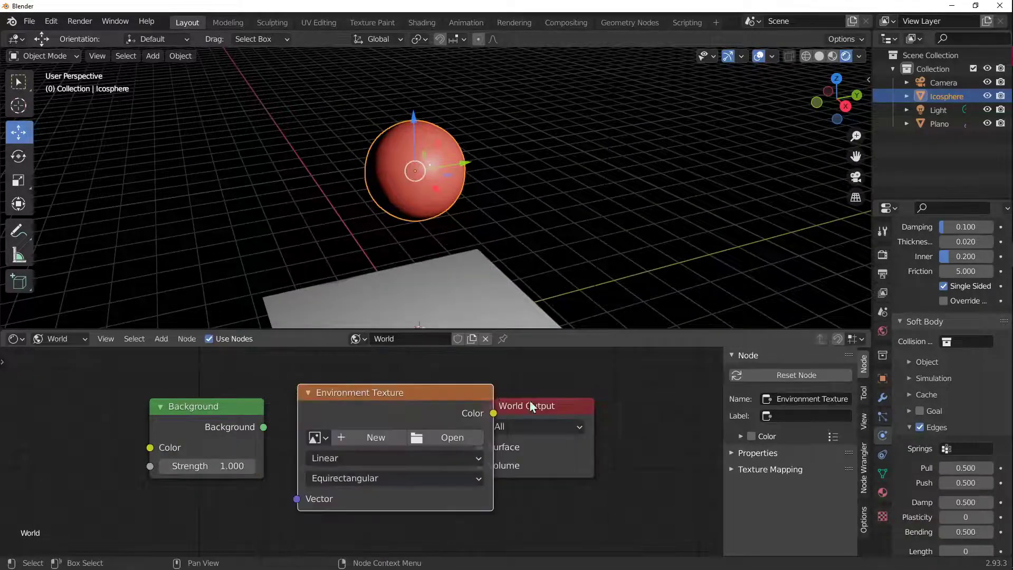
drag(530, 402, 604, 395)
drag(493, 413, 554, 439)
Step: Load large_corridor_2k.hdr from the imagenes folder into the Environment Texture node
scroll(353, 133, down, 2)
click(446, 438)
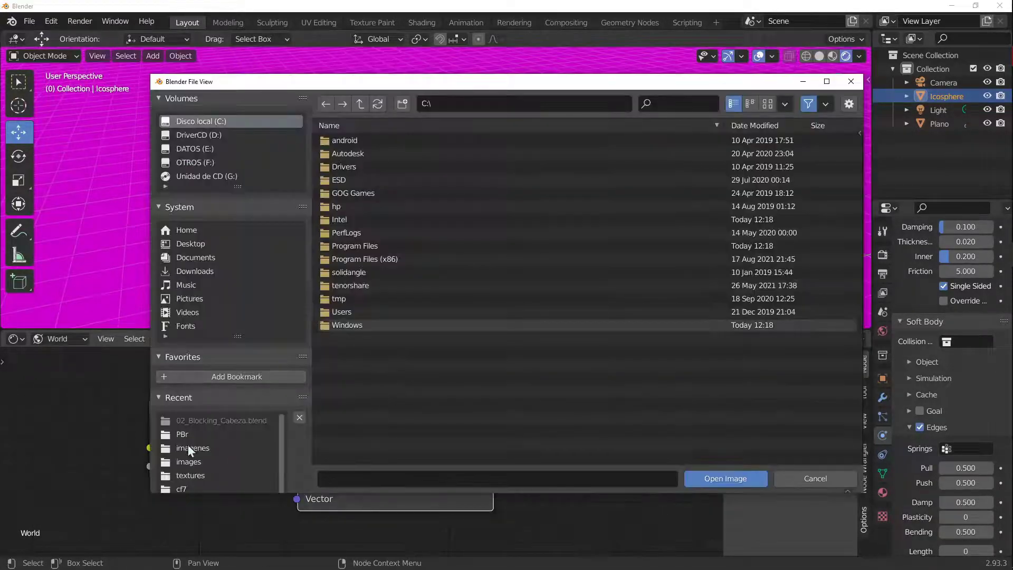
click(188, 445)
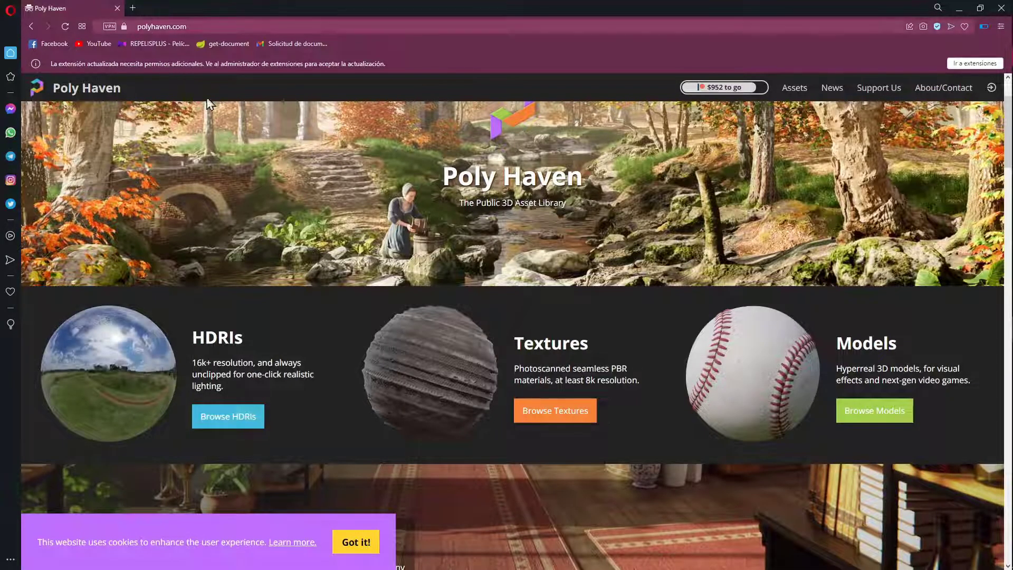
Step: Browse the HDRI collection on the Poly Haven website, and switch back to Blender
scroll(195, 231, down, 2)
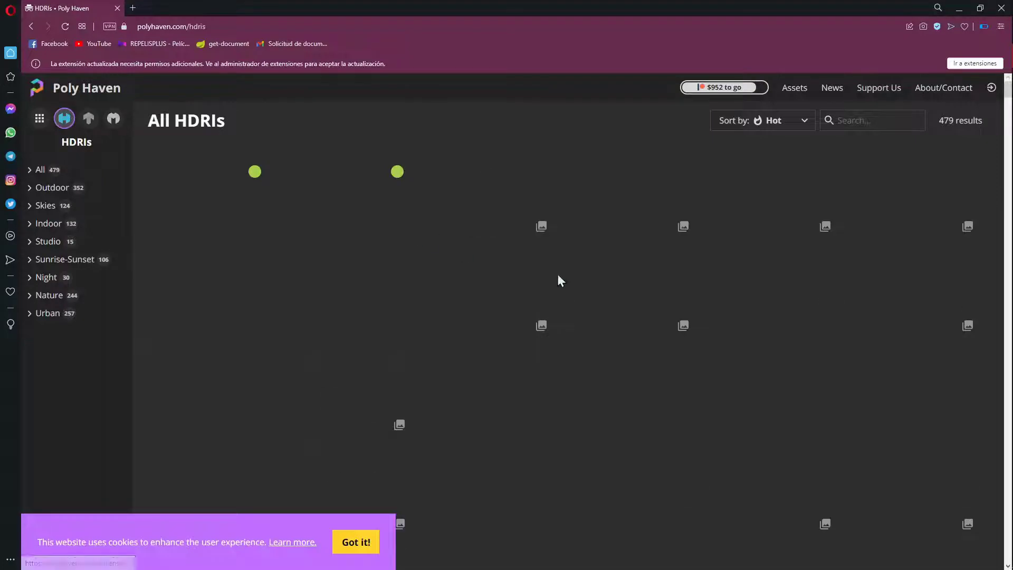
scroll(453, 267, down, 3)
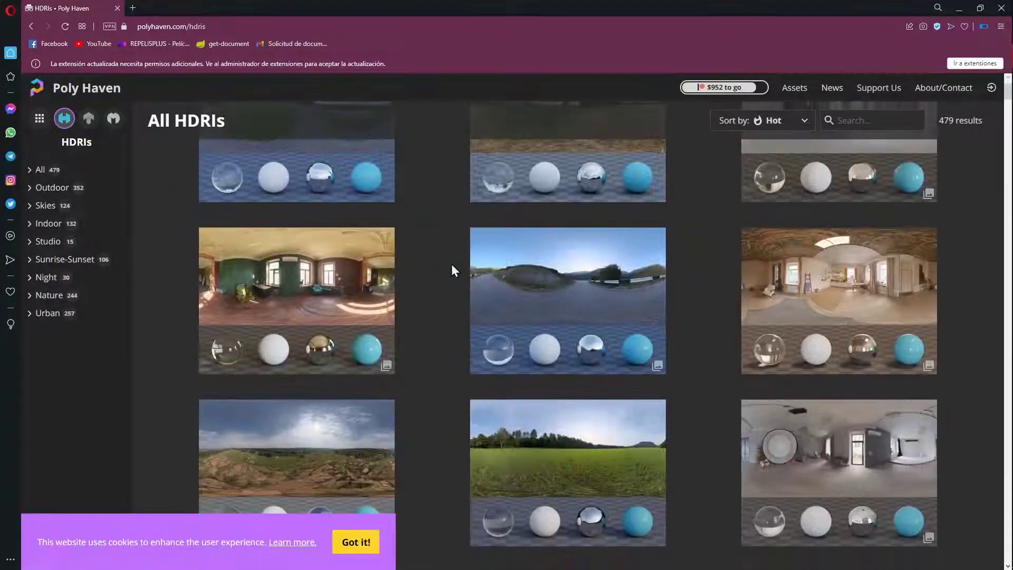
scroll(452, 264, down, 5)
key(alt+Tab)
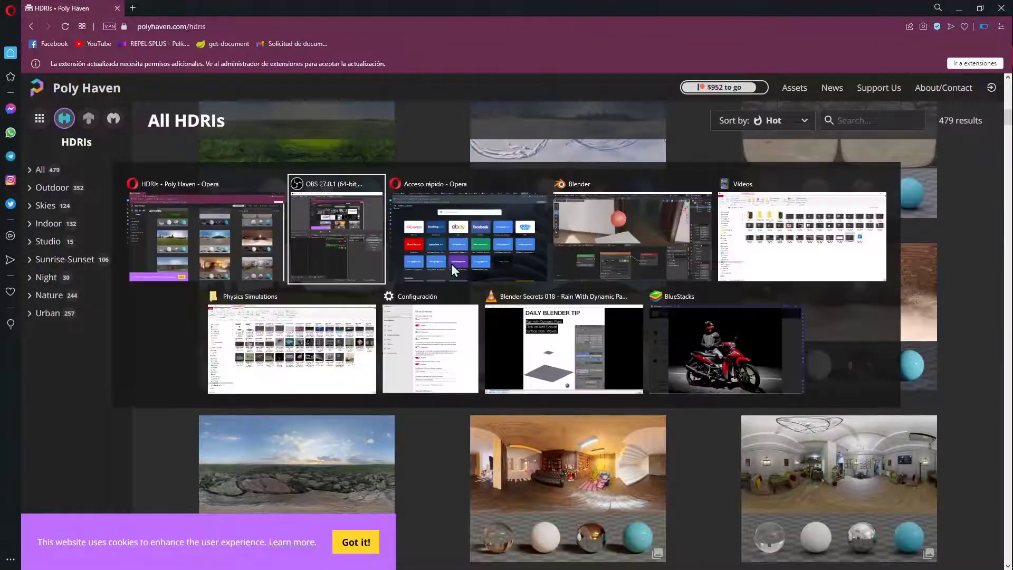
key(alt+Tab)
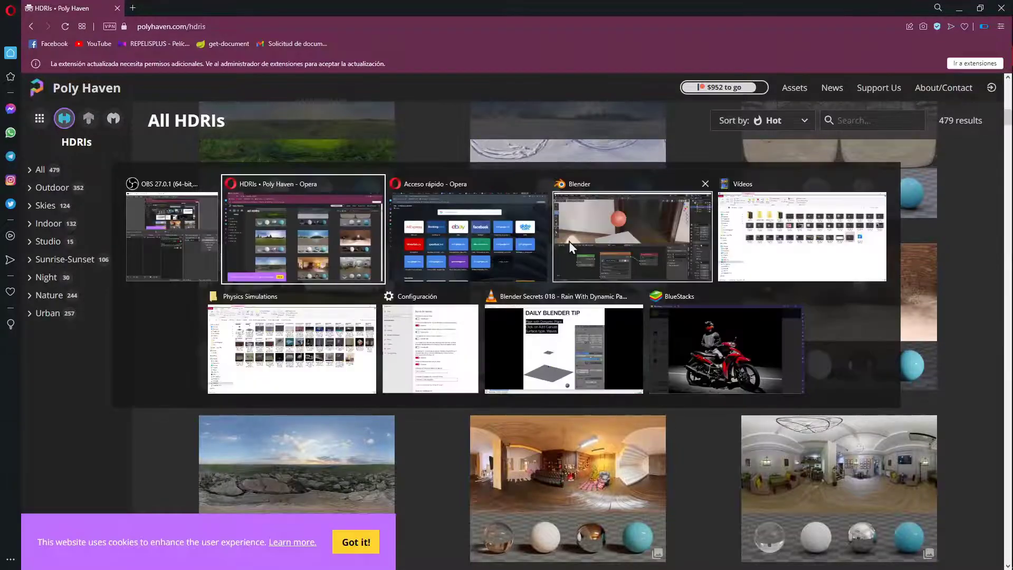
click(583, 225)
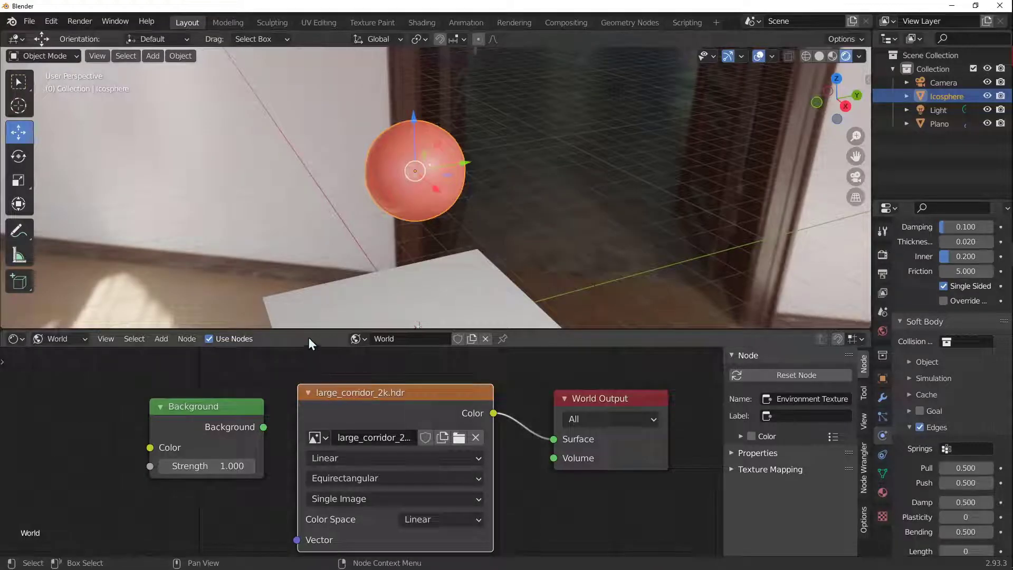
Step: Enlarge the 3D viewport and examine how the sphere reflects the environment lighting
drag(313, 328, 335, 433)
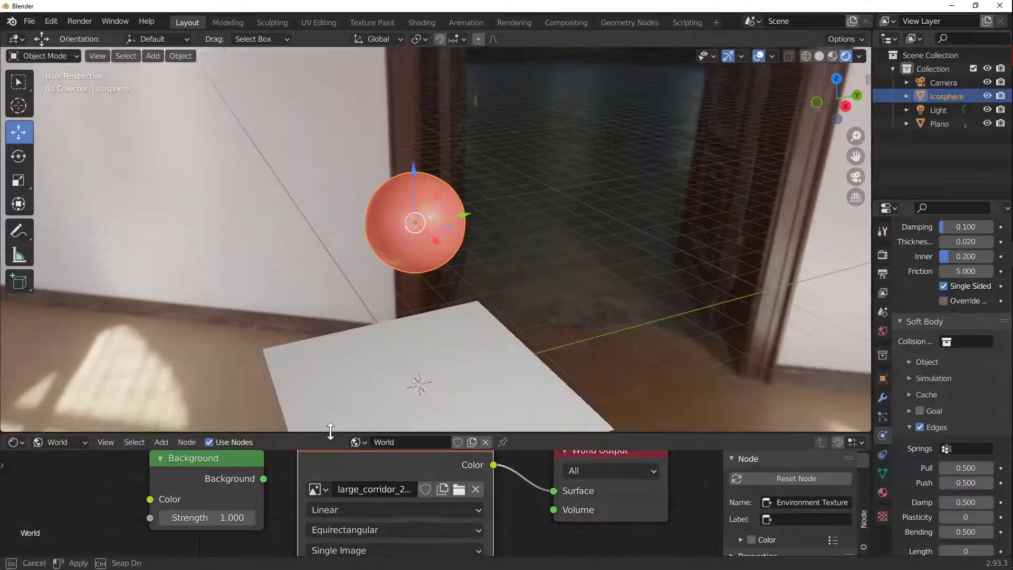
scroll(460, 242, down, 4)
scroll(461, 241, up, 4)
scroll(460, 242, up, 4)
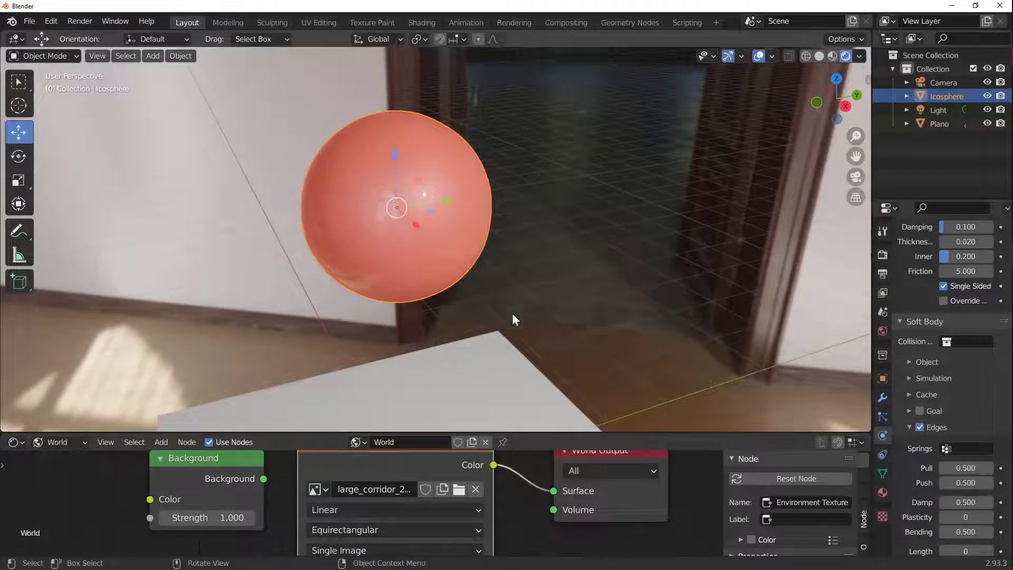
scroll(517, 191, down, 1)
shift+middle_drag(466, 249, 420, 218)
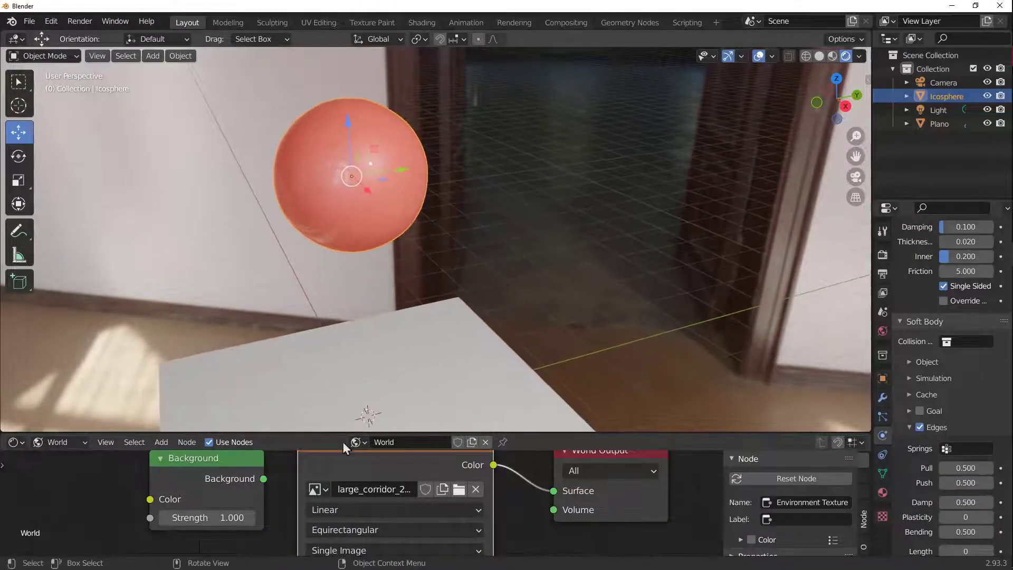
Step: Select the plane and give it a new material named metalico in the Shader Editor's Object mode
scroll(351, 483, down, 3)
scroll(364, 293, down, 4)
scroll(416, 356, up, 2)
shift+middle_drag(416, 356, 490, 274)
scroll(334, 321, up, 2)
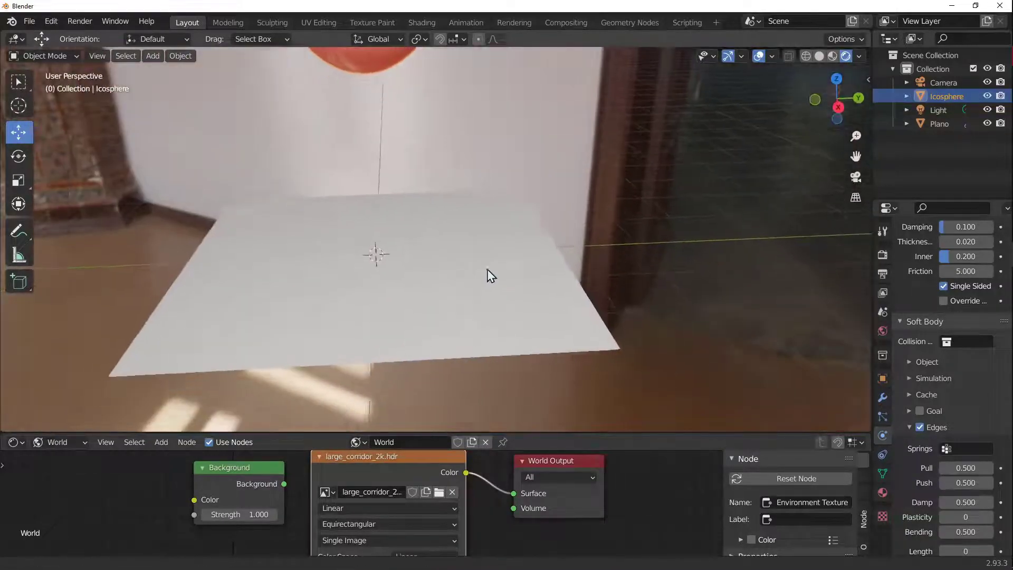
click(373, 363)
scroll(306, 467, down, 1)
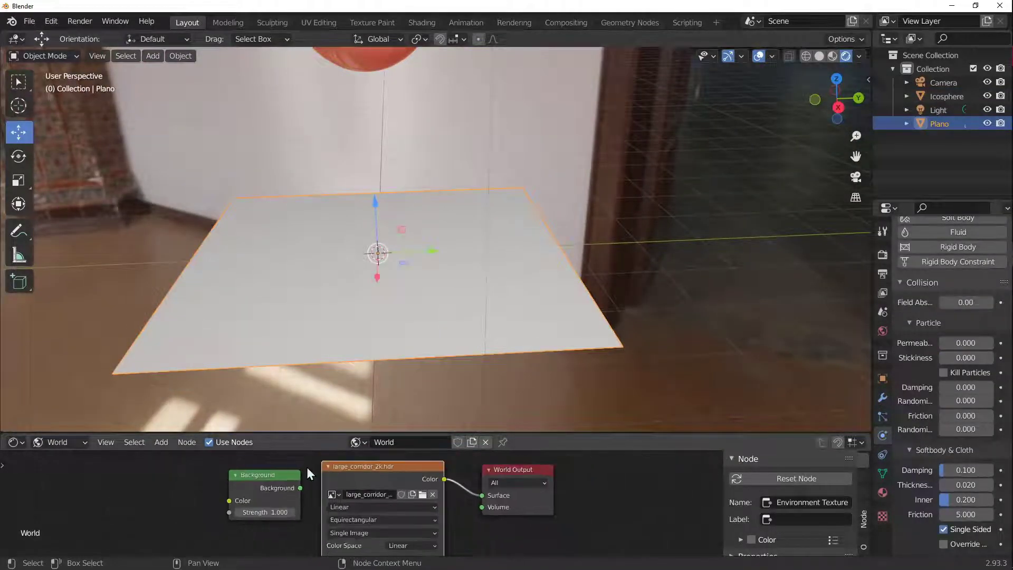
scroll(306, 467, down, 2)
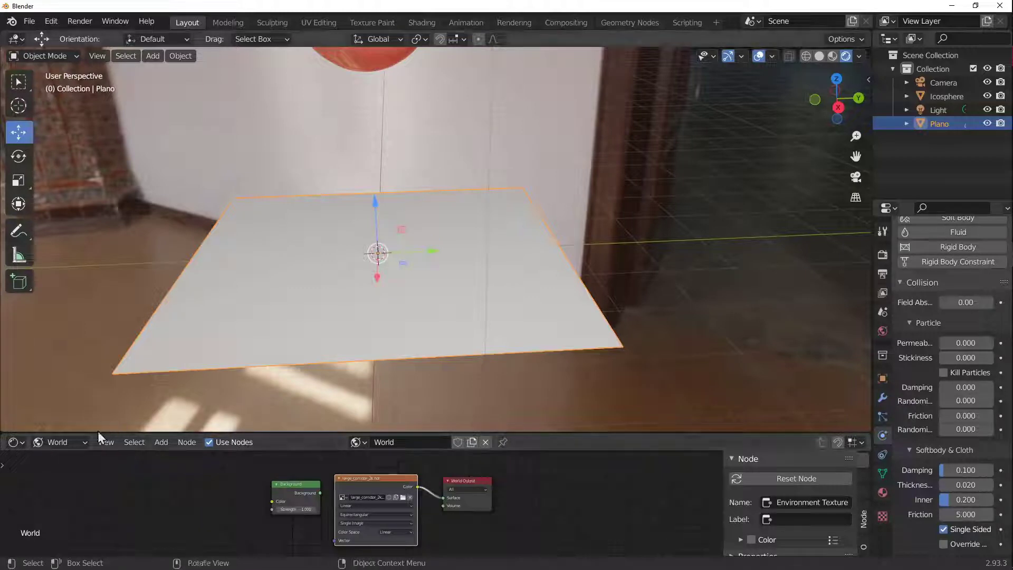
drag(98, 434, 66, 337)
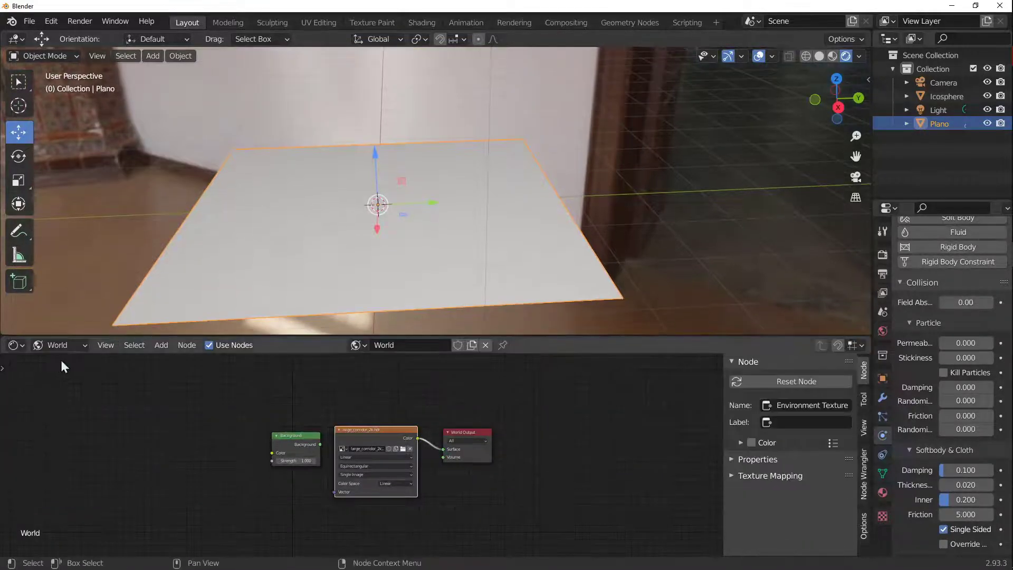
click(64, 361)
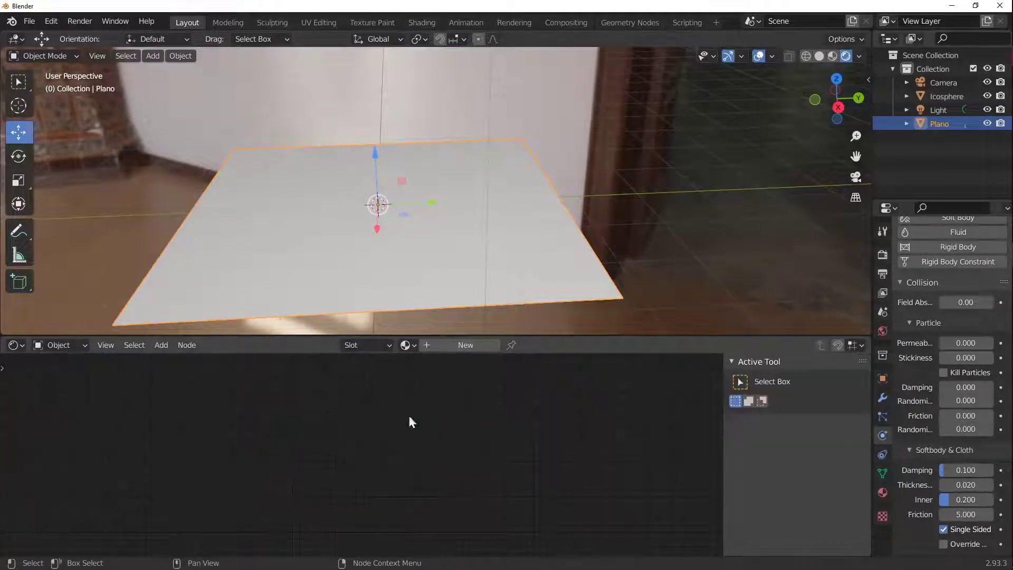
click(464, 344)
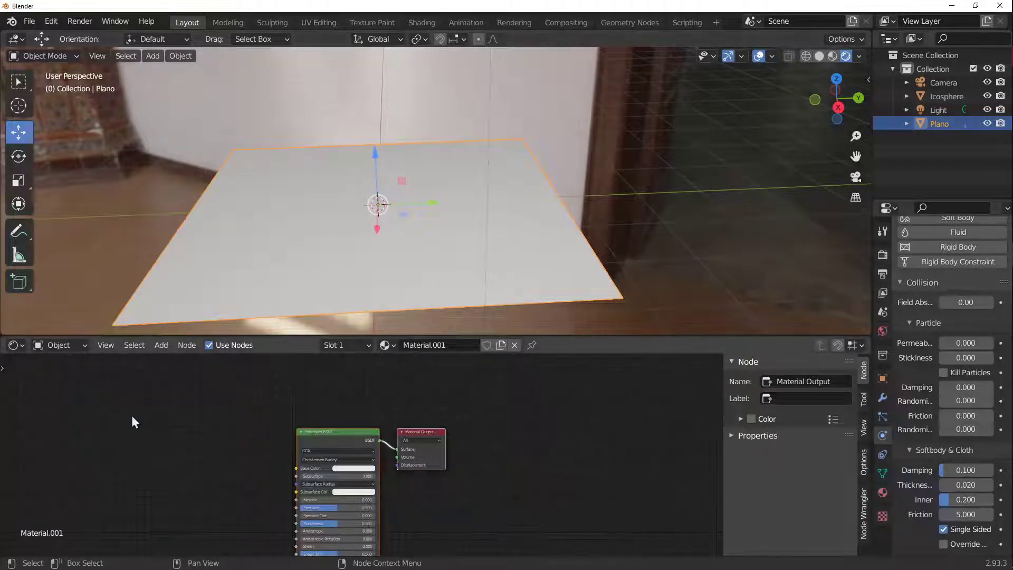
Step: Set the Base Color of the plane's metalico material to a dark bluish purple
scroll(163, 454, up, 4)
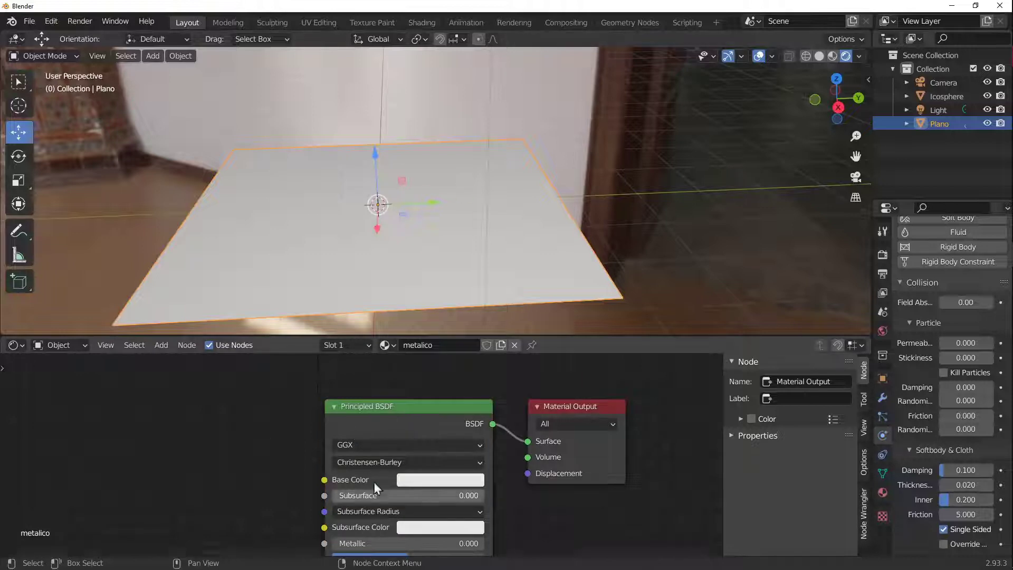
click(411, 484)
click(520, 329)
drag(475, 348, 480, 328)
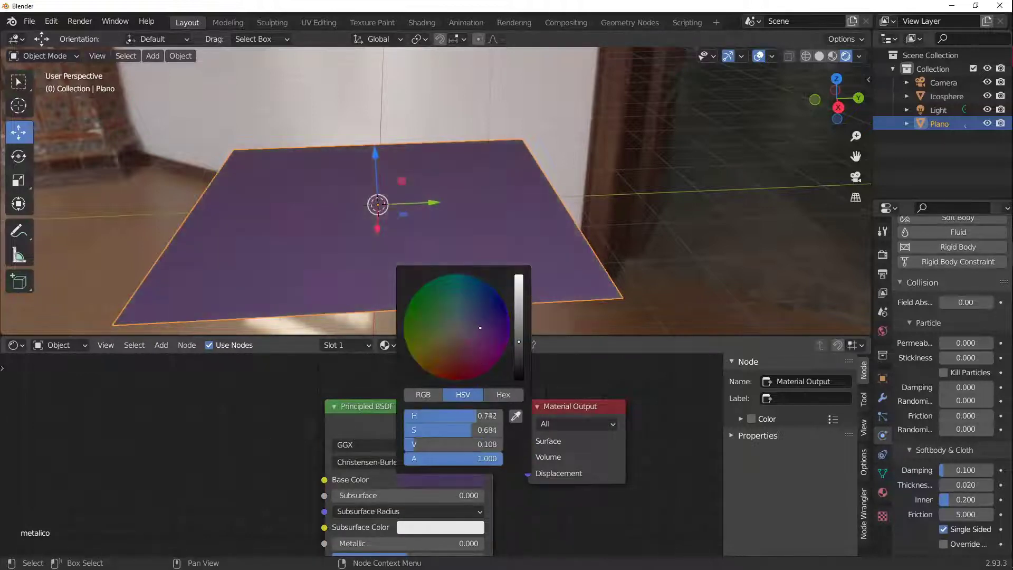
Step: Set the plane material's Metallic to 1.000 and Roughness to 0.150, and check it from another angle
scroll(260, 369, down, 1)
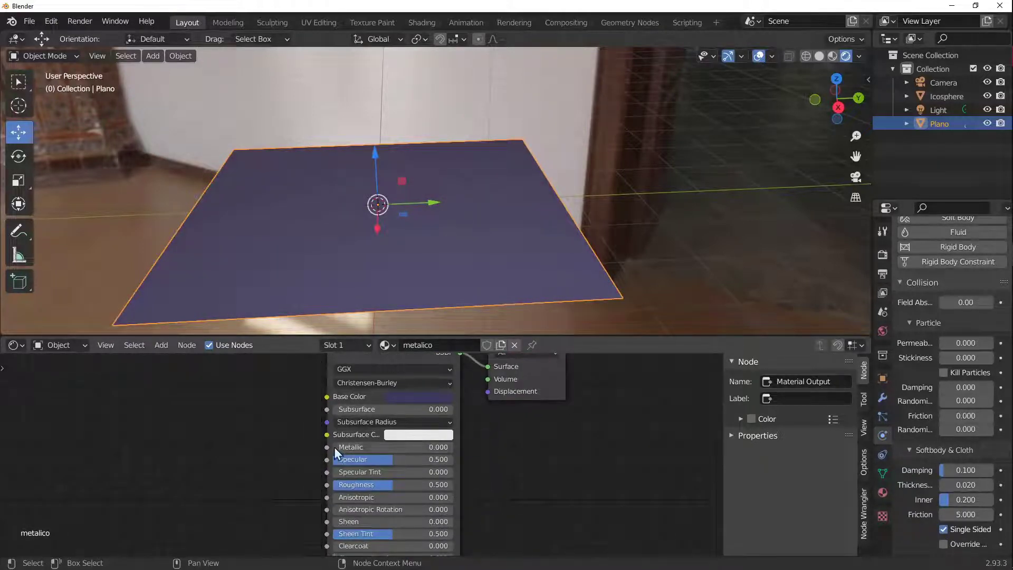
drag(336, 453, 452, 452)
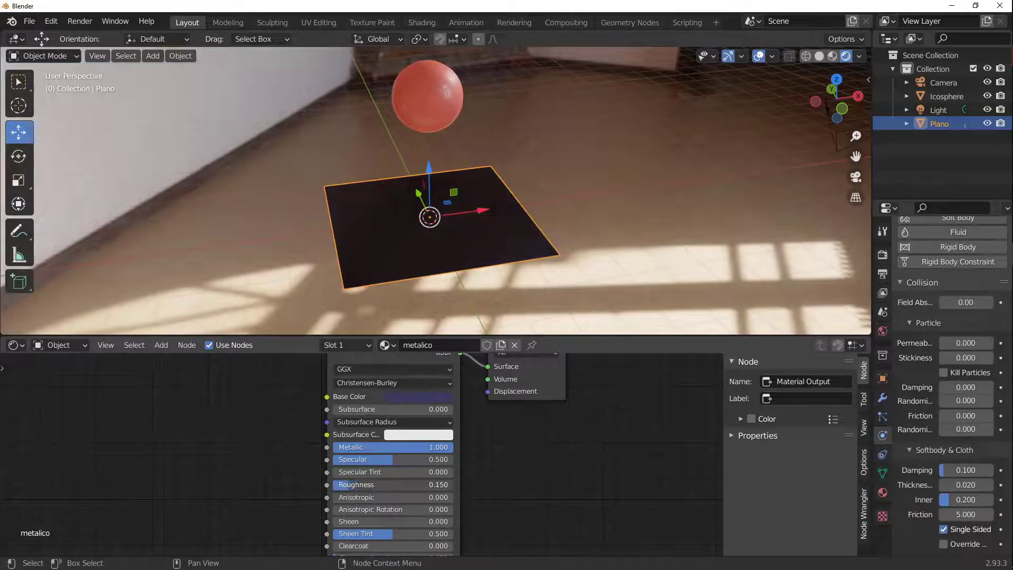
middle_drag(528, 122, 463, 186)
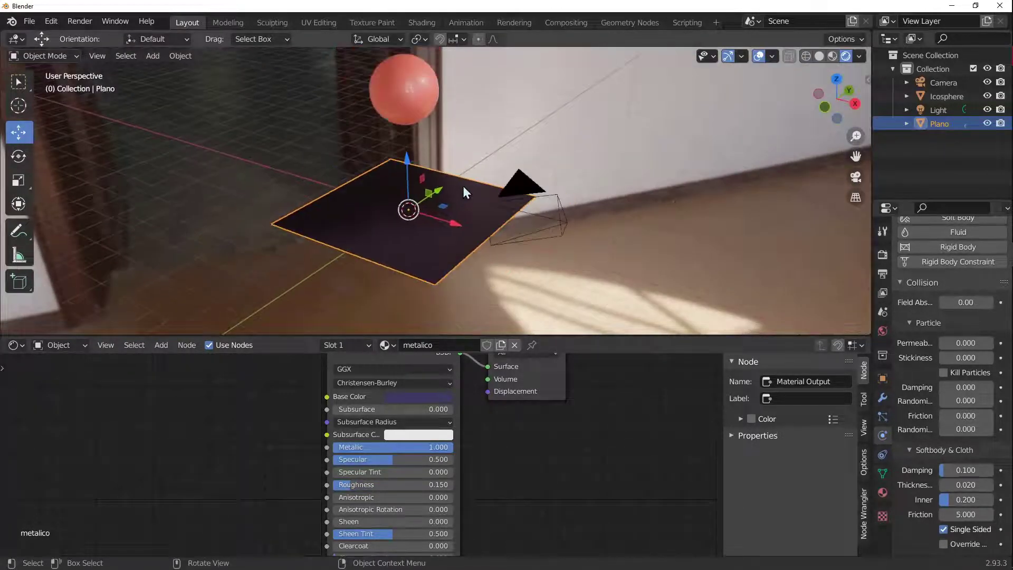
Step: View the scene through the camera, play the soft body animation in the Timeline, and stop the playback
key(KP_0)
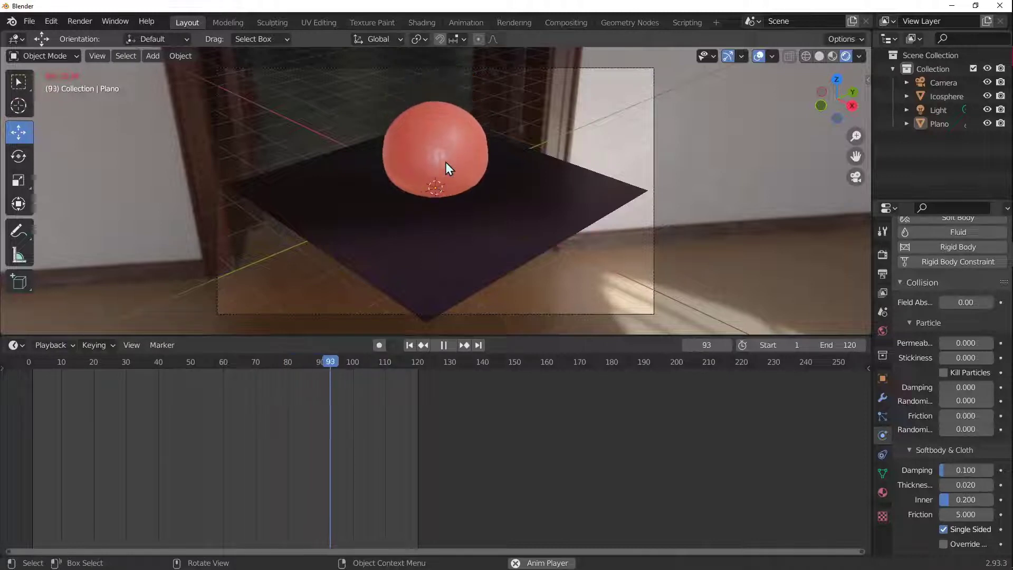
click(445, 345)
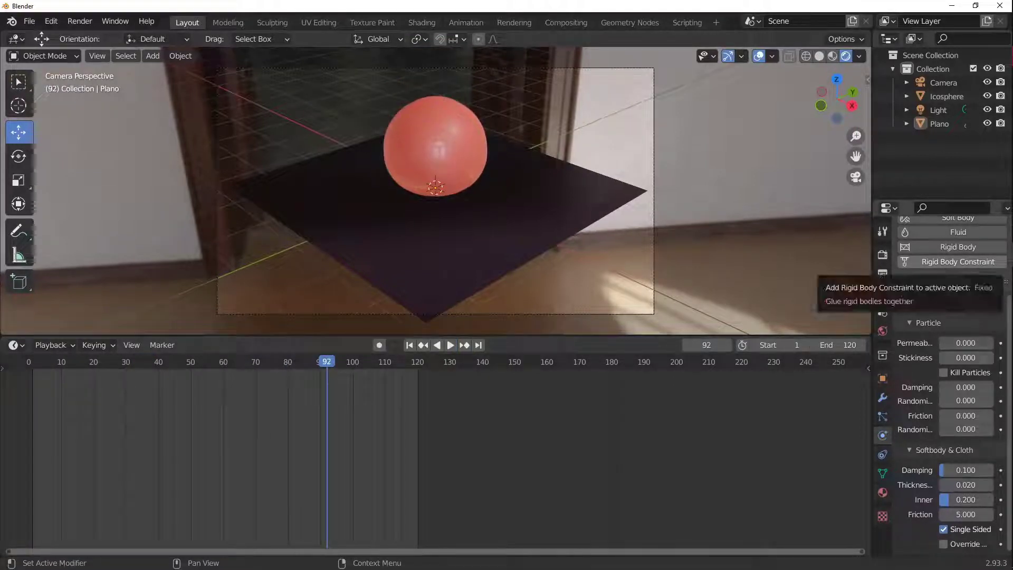